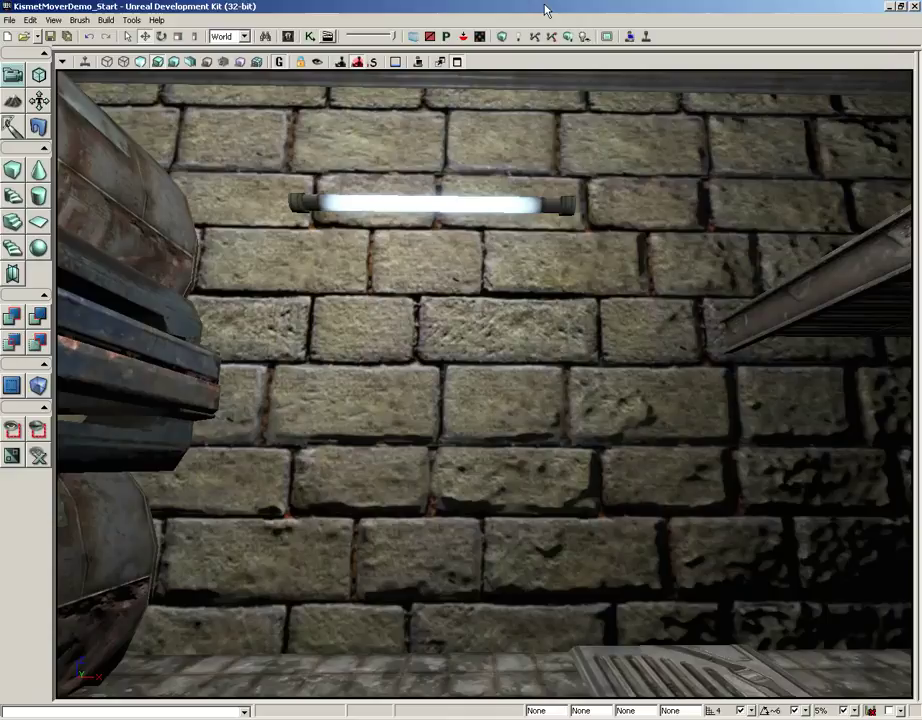
Step: Open the Content Browser to locate the M_BrickDemo material
click(287, 37)
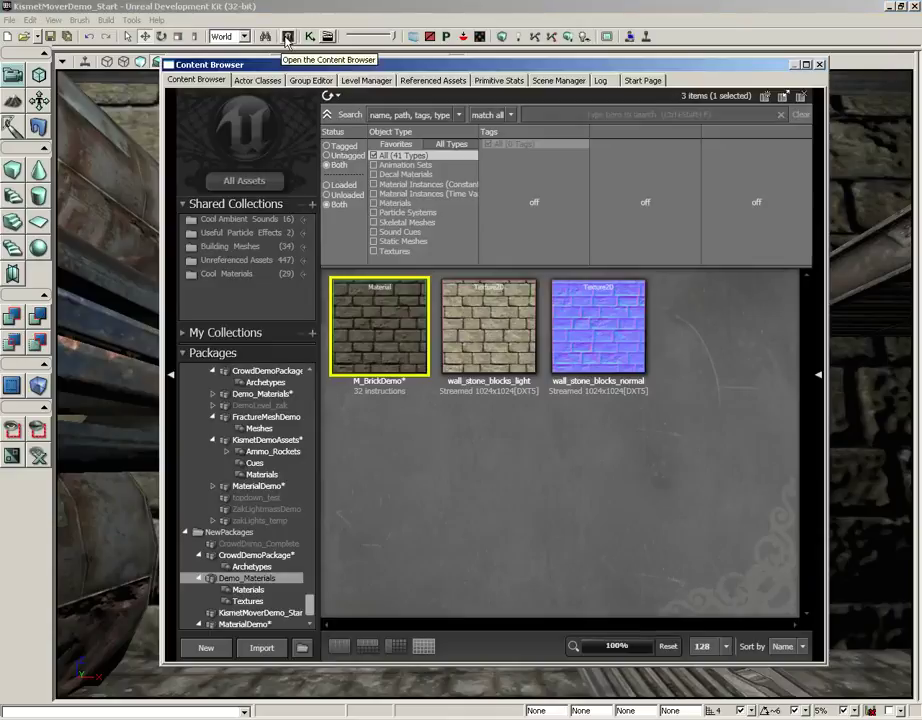
Step: Open M_BrickDemo in the Material Editor, zoomed and centred on both texture samples
double_click(380, 323)
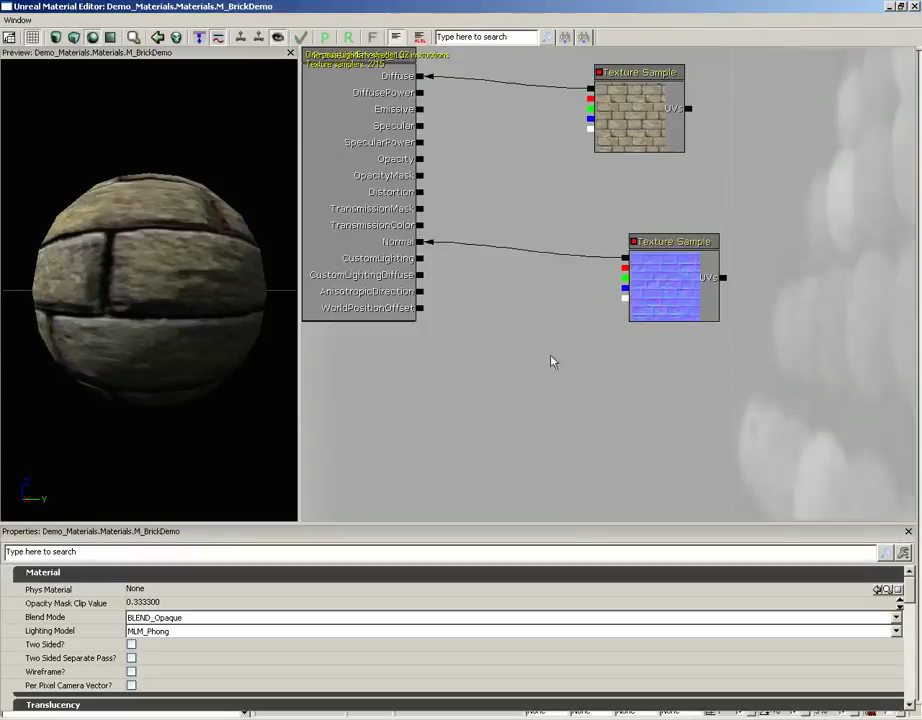
scroll(538, 340, up, 3)
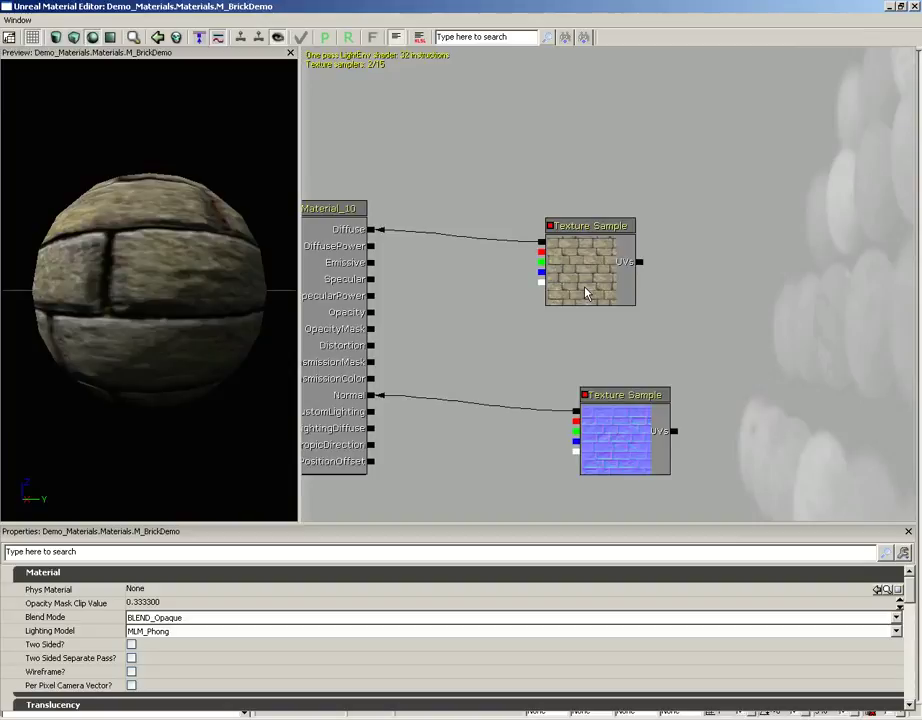
drag(706, 213, 732, 226)
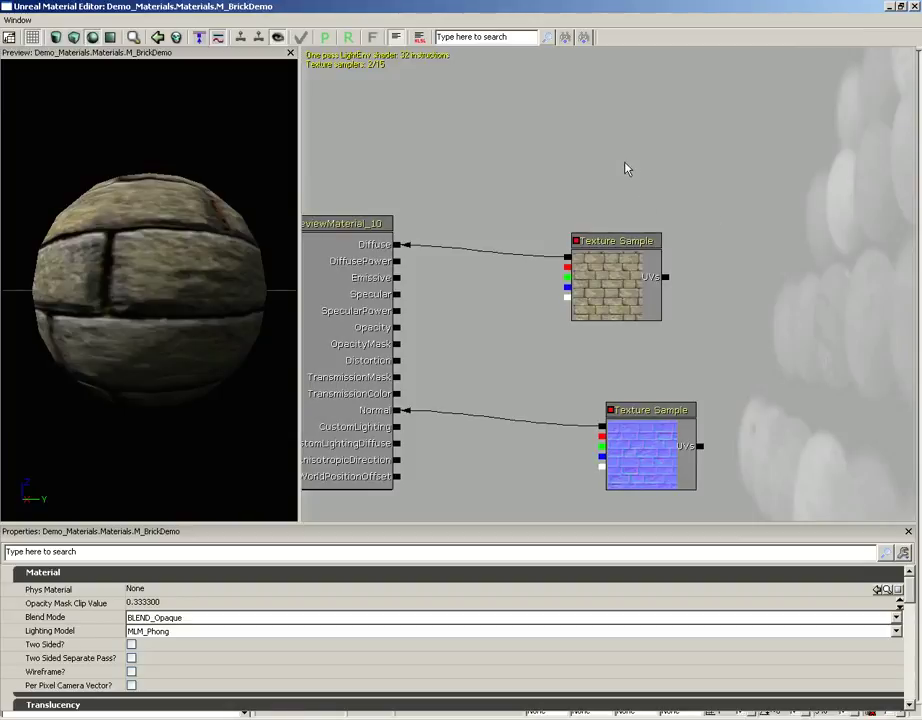
Step: Add a VectorParameter node and place it just above the brick texture sample
right_click(582, 99)
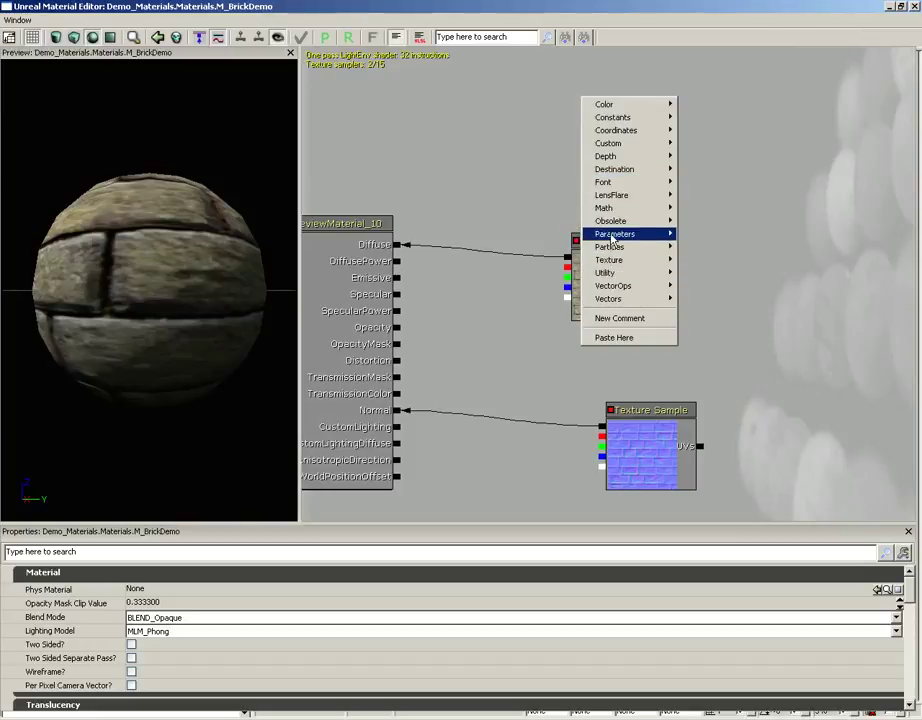
mouse_move(660, 233)
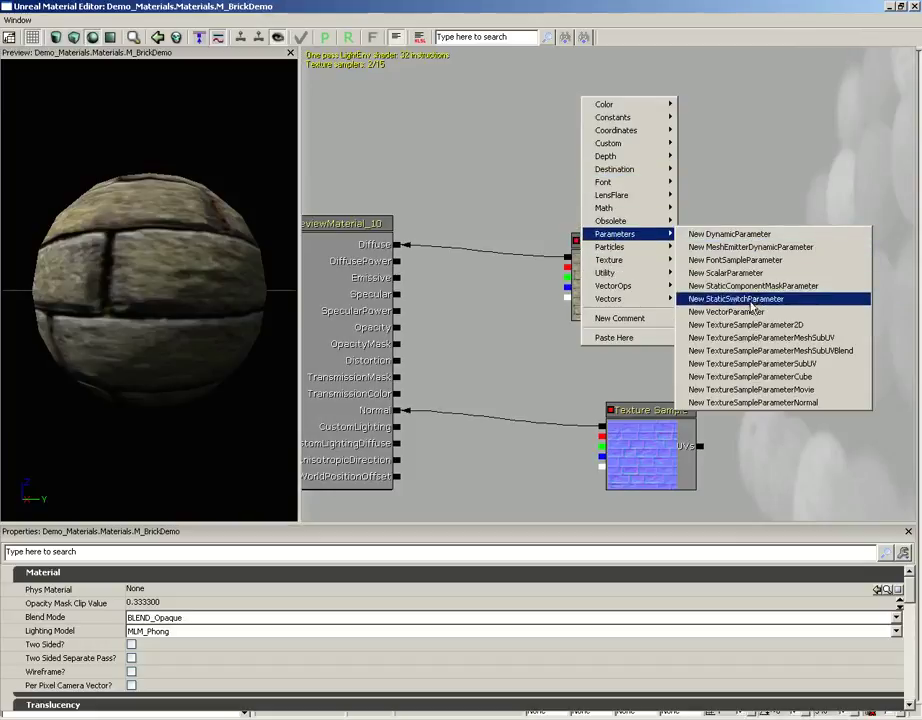
click(730, 311)
drag(647, 174, 635, 157)
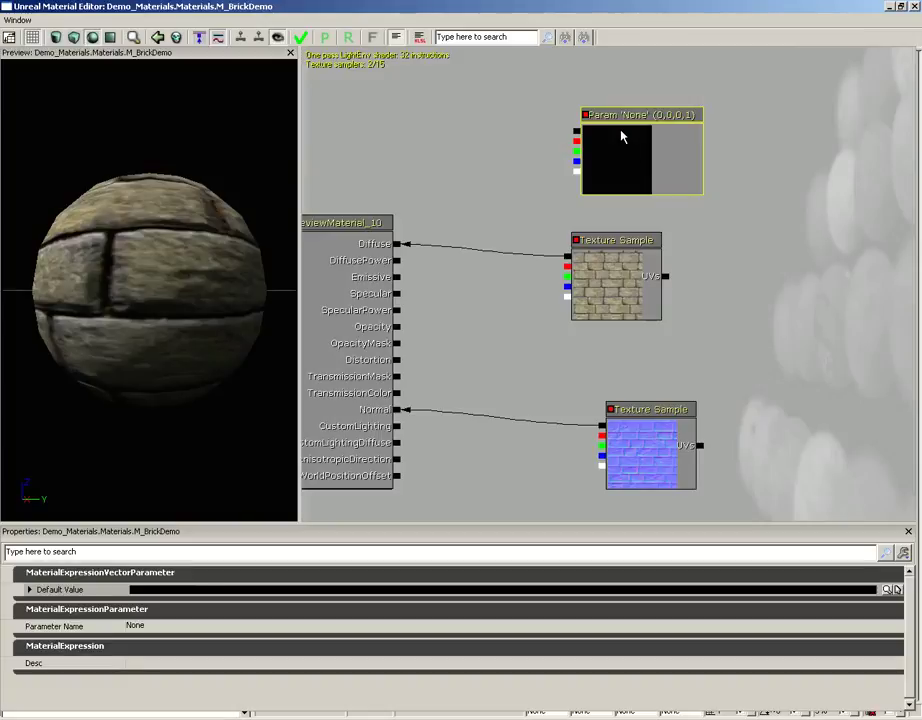
Step: Name the vector parameter BrickColor
click(139, 630)
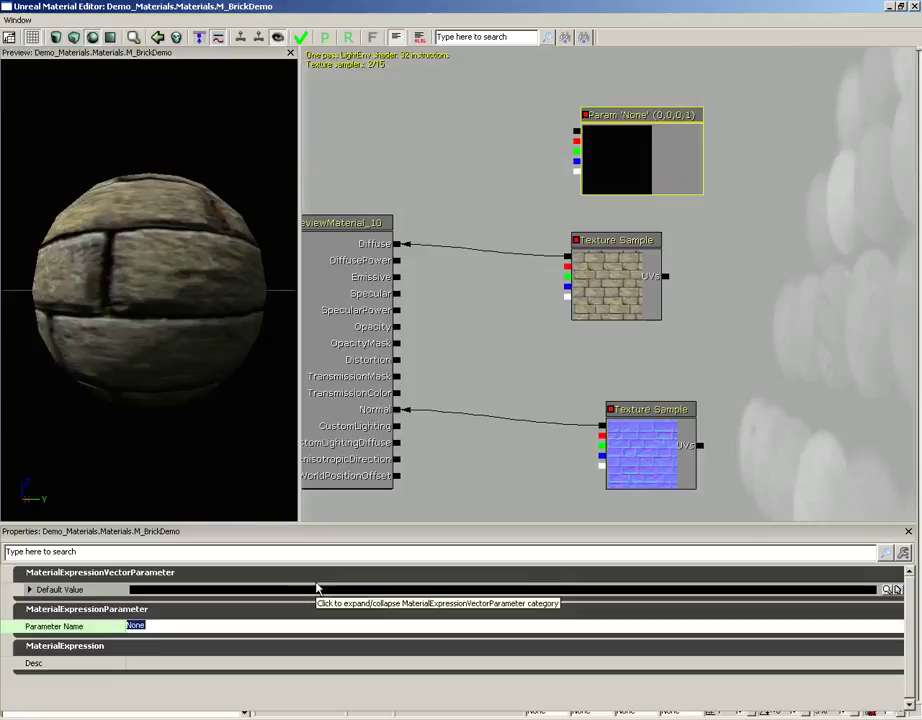
text(BrickColo)
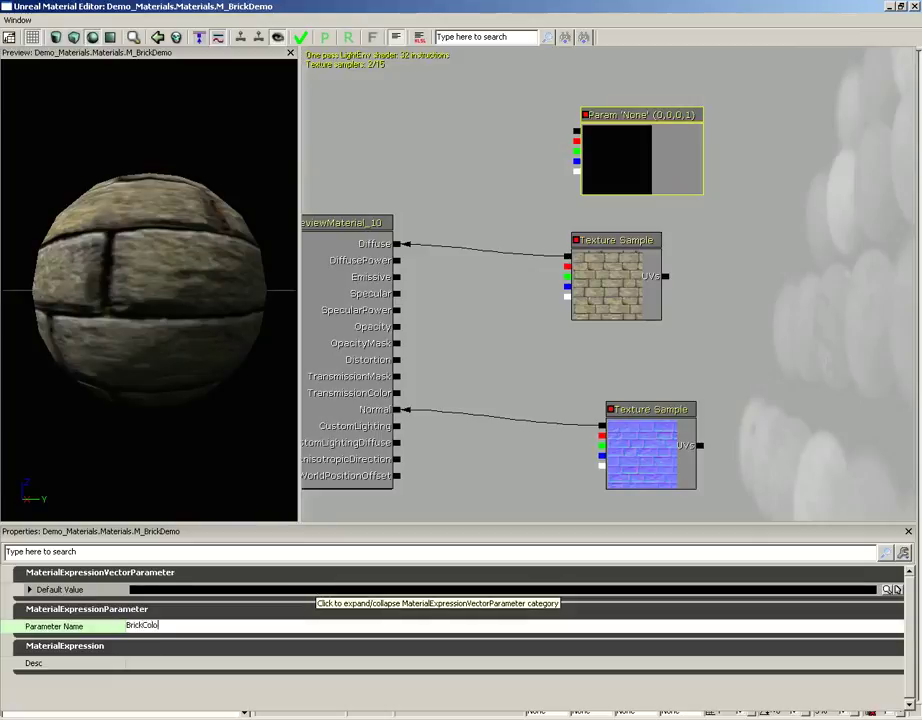
text(r)
key(Return)
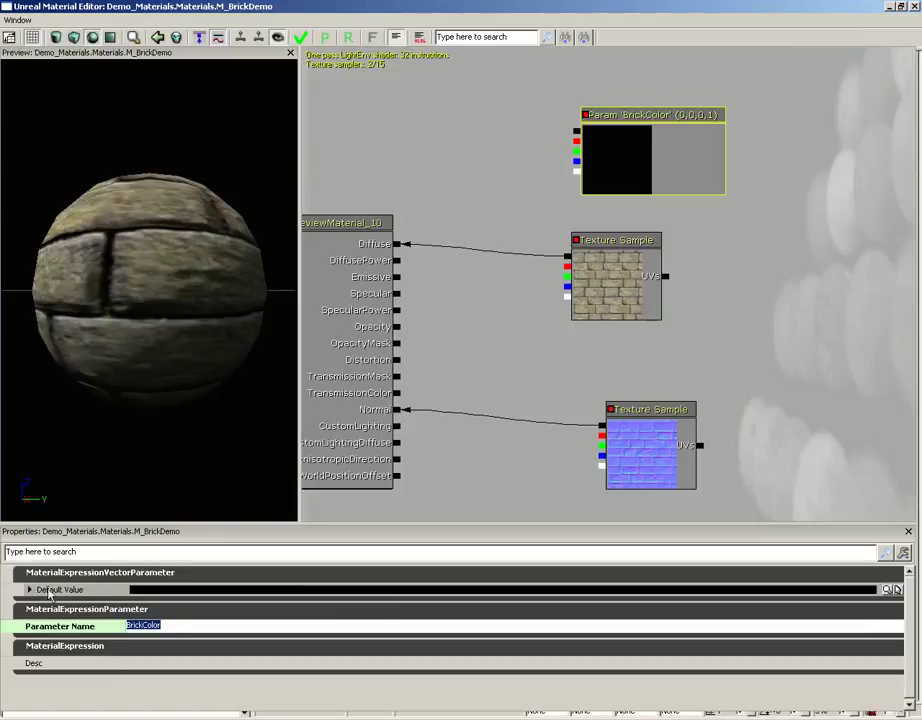
Step: Set BrickColor's default value to dark red (0.117, 0.0342, 0.0342, 1)
click(887, 590)
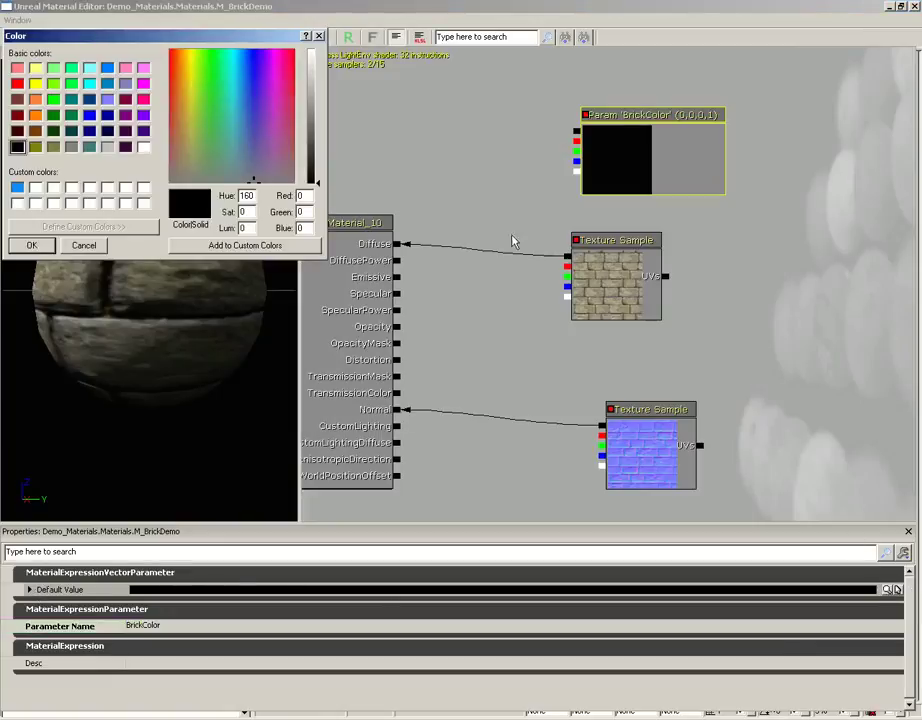
click(171, 124)
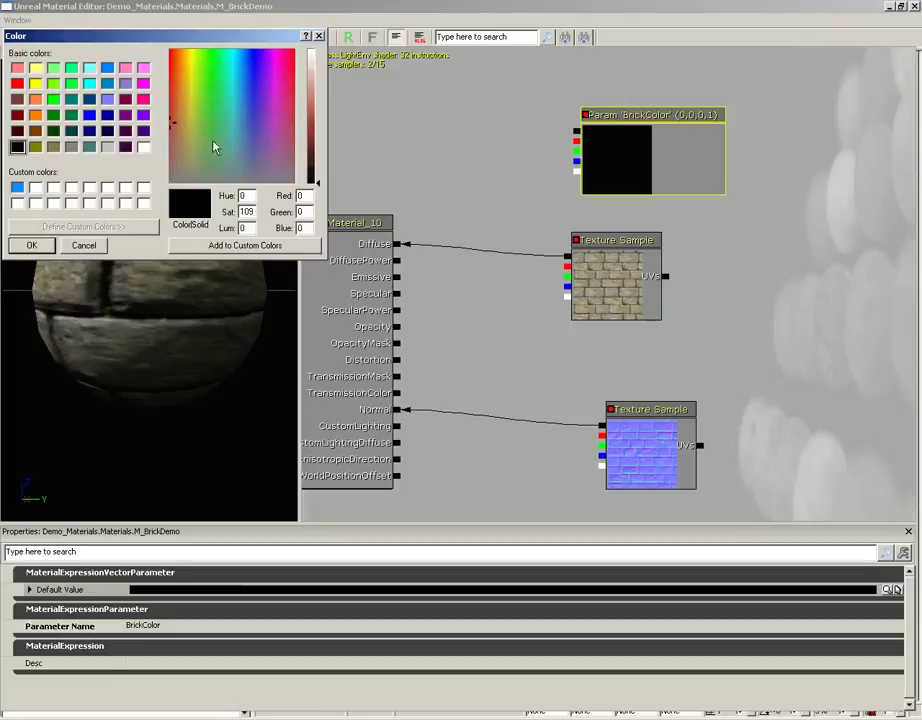
click(172, 148)
click(316, 145)
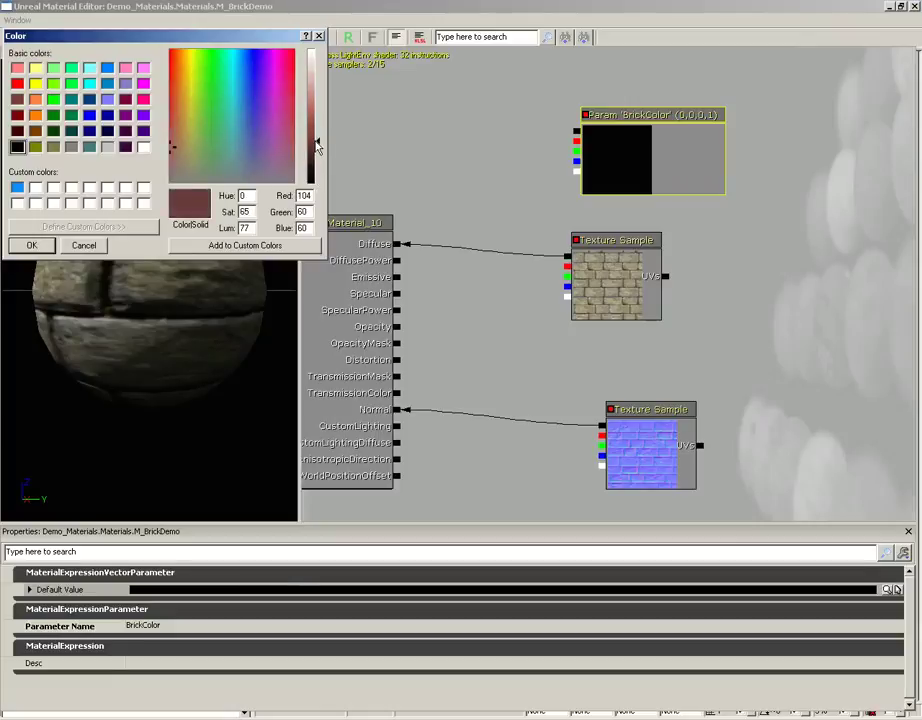
click(84, 245)
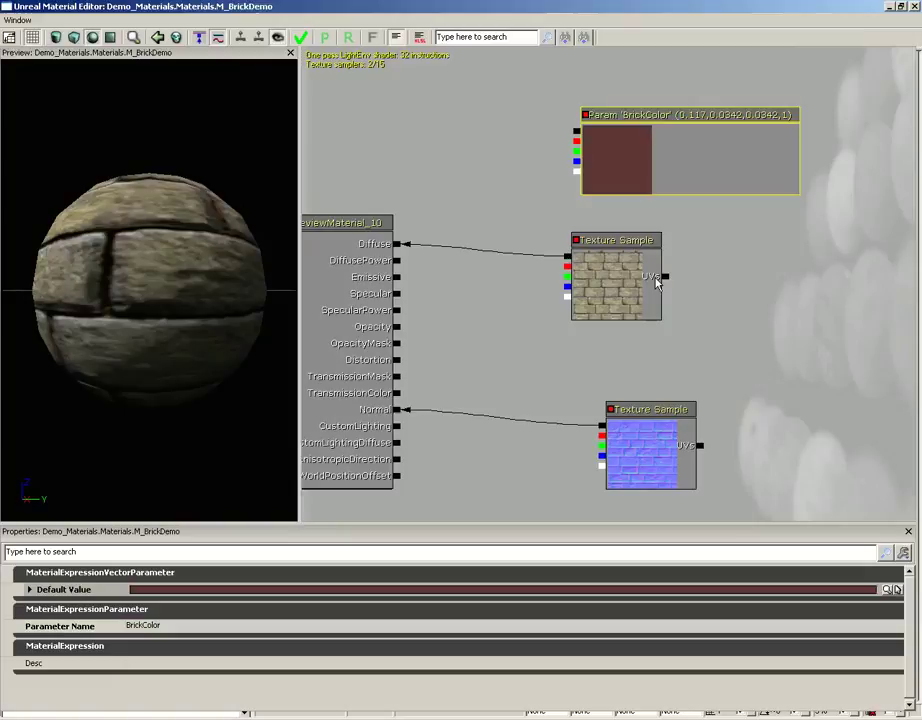
Step: Shift the brick texture sample up-right and add a Multiply node
drag(608, 280, 647, 265)
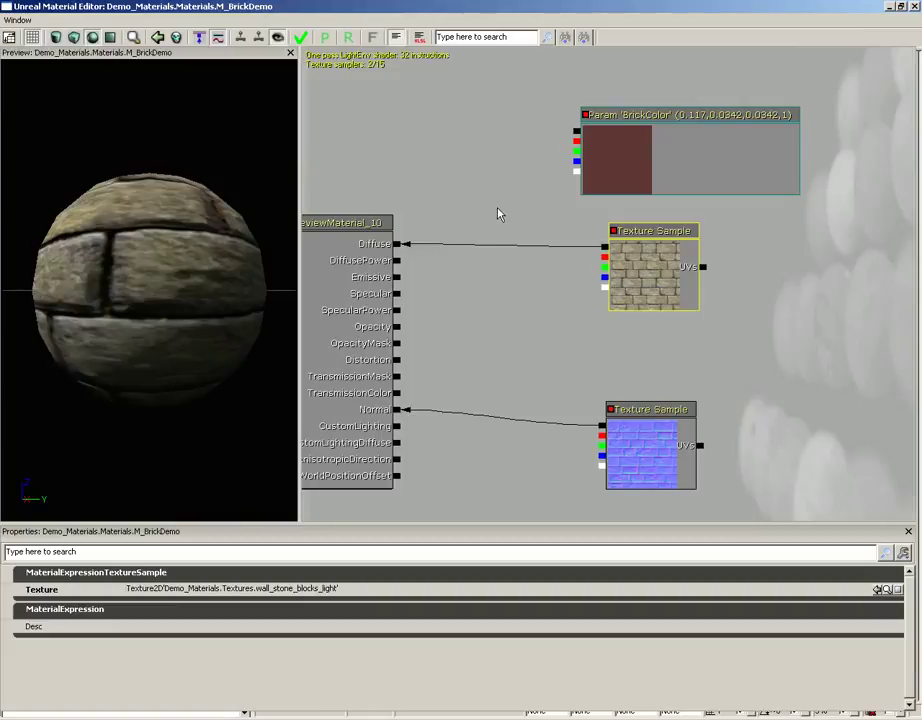
right_click(466, 209)
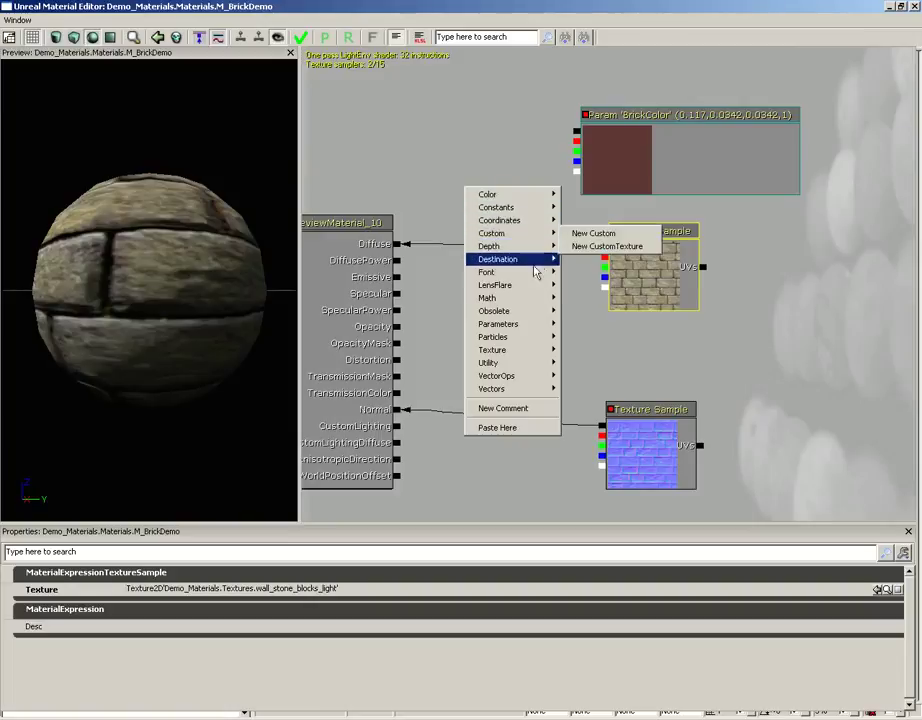
mouse_move(535, 303)
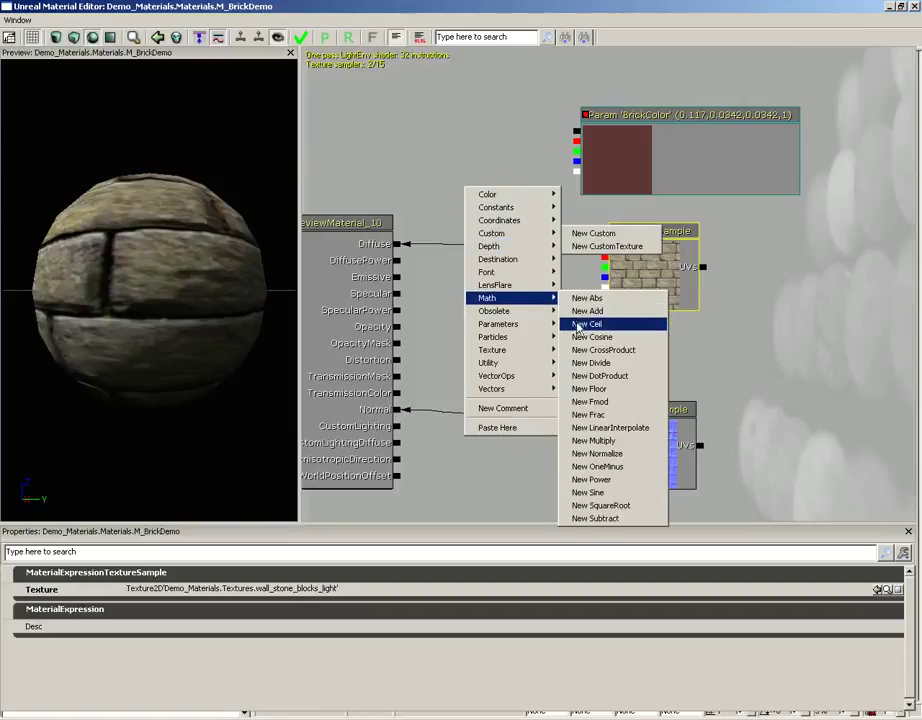
click(465, 173)
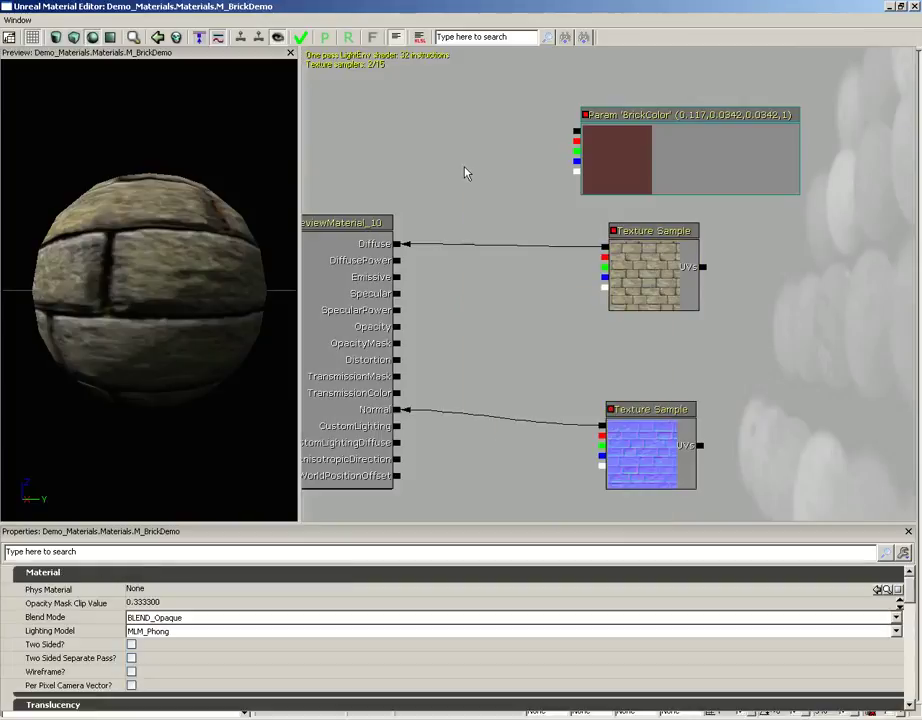
click(475, 217)
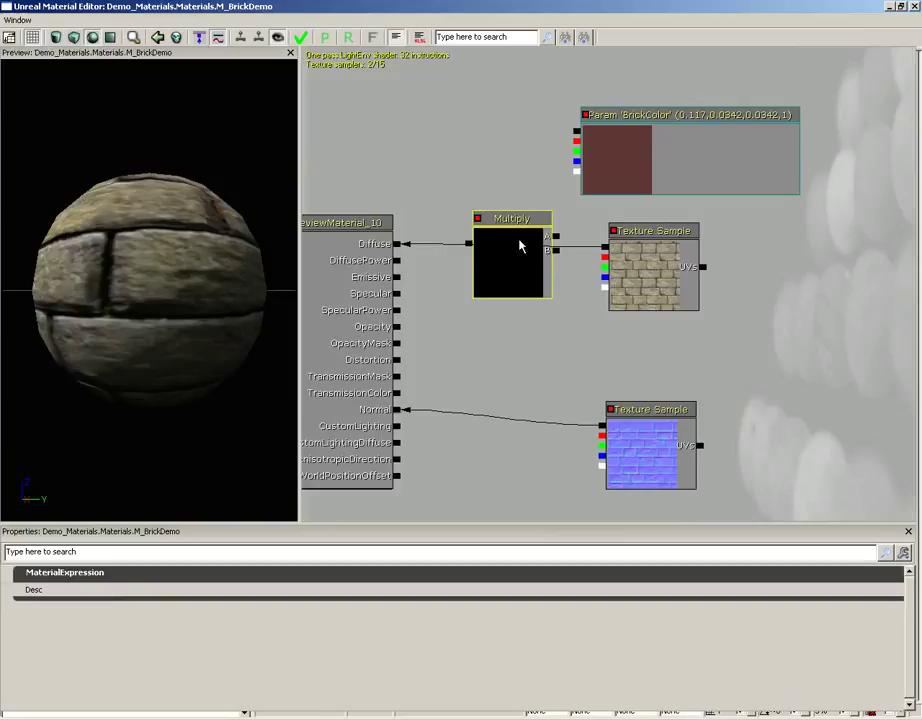
Step: Multiply BrickColor (A) by the brick texture RGB (B) and feed the result into Diffuse
drag(507, 213, 577, 139)
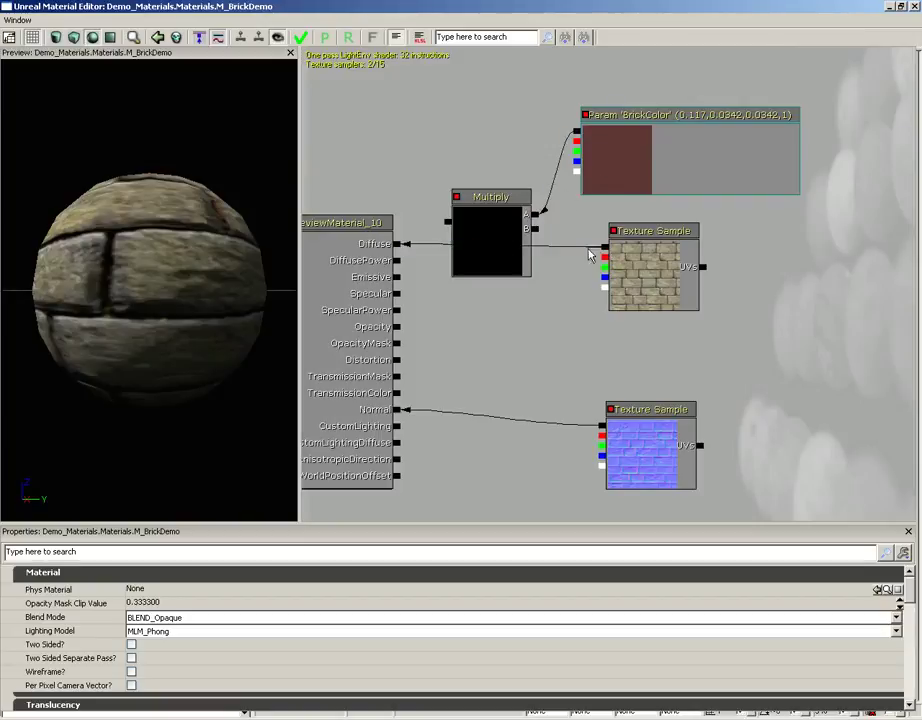
drag(604, 246, 534, 230)
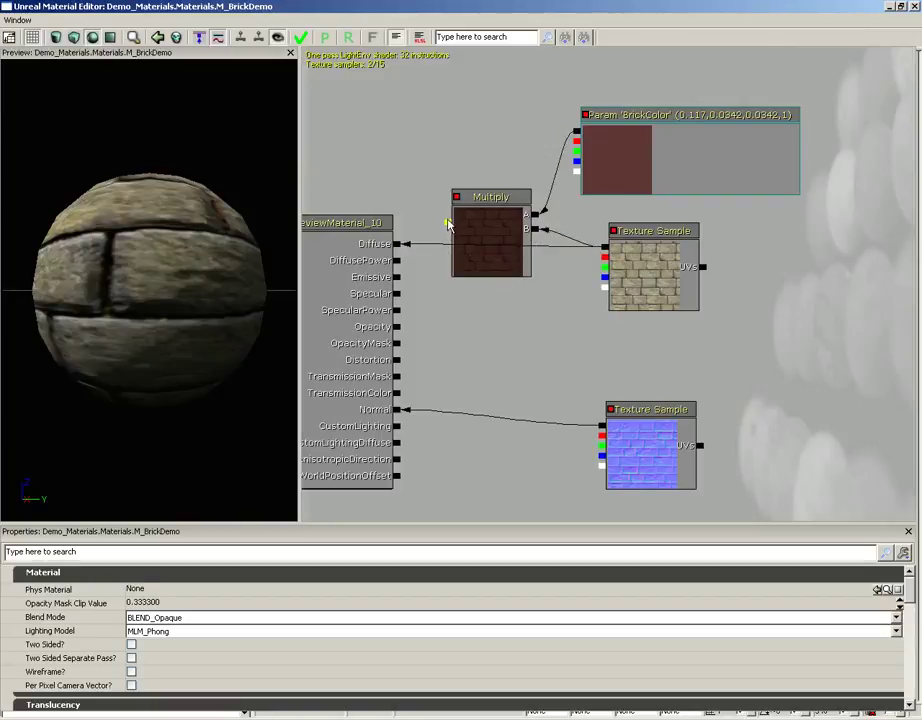
drag(447, 222, 399, 244)
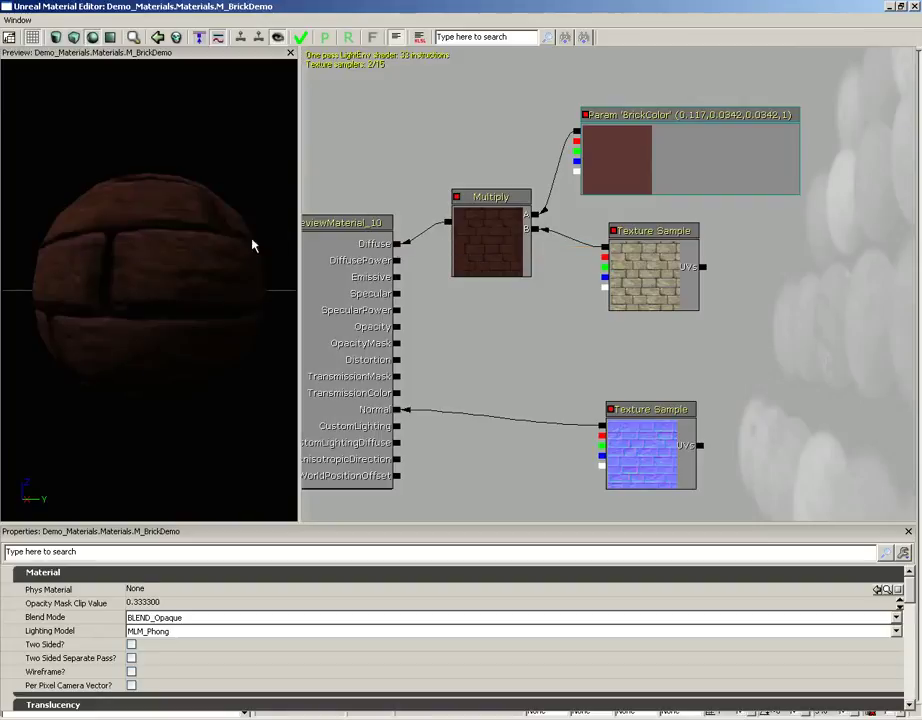
drag(270, 325, 162, 268)
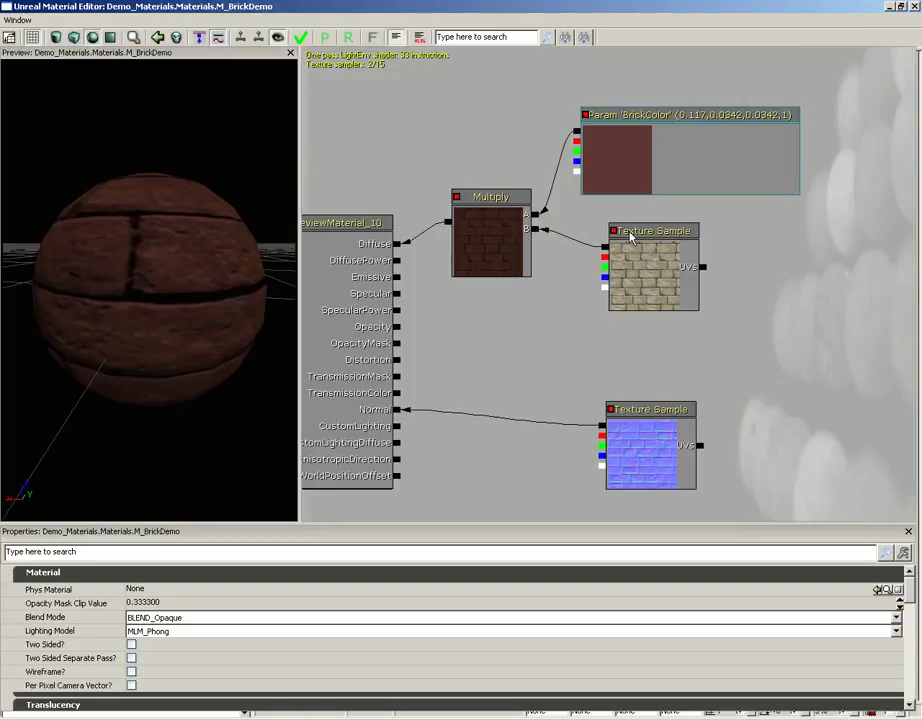
Step: Move BrickColor, Multiply and the upper brick texture sample together up and to the right
click(627, 160)
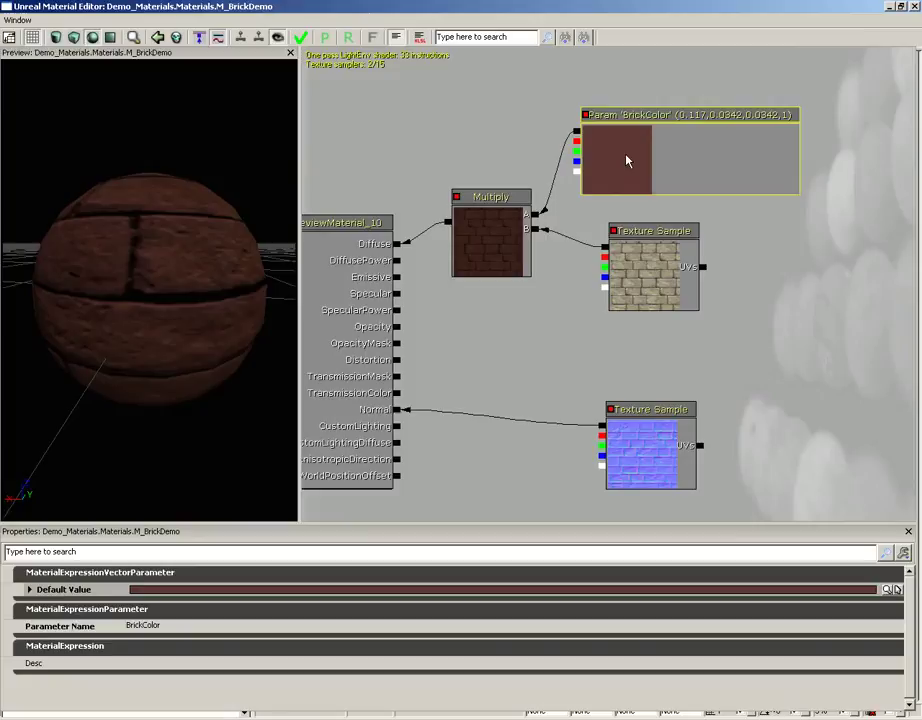
ctrl+click(518, 222)
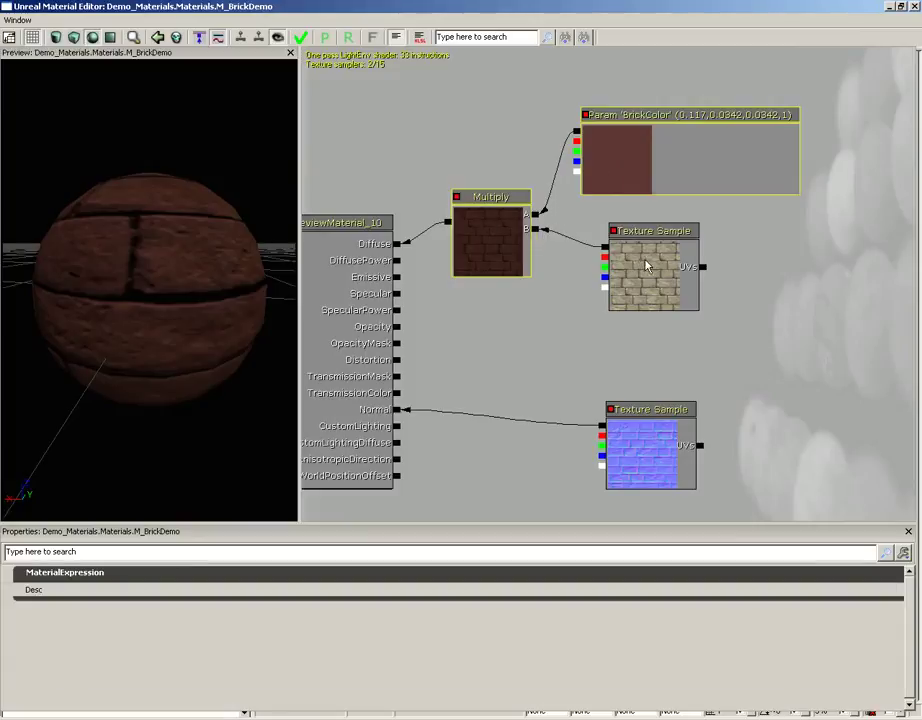
ctrl+click(645, 263)
ctrl+drag(500, 243, 642, 187)
click(557, 241)
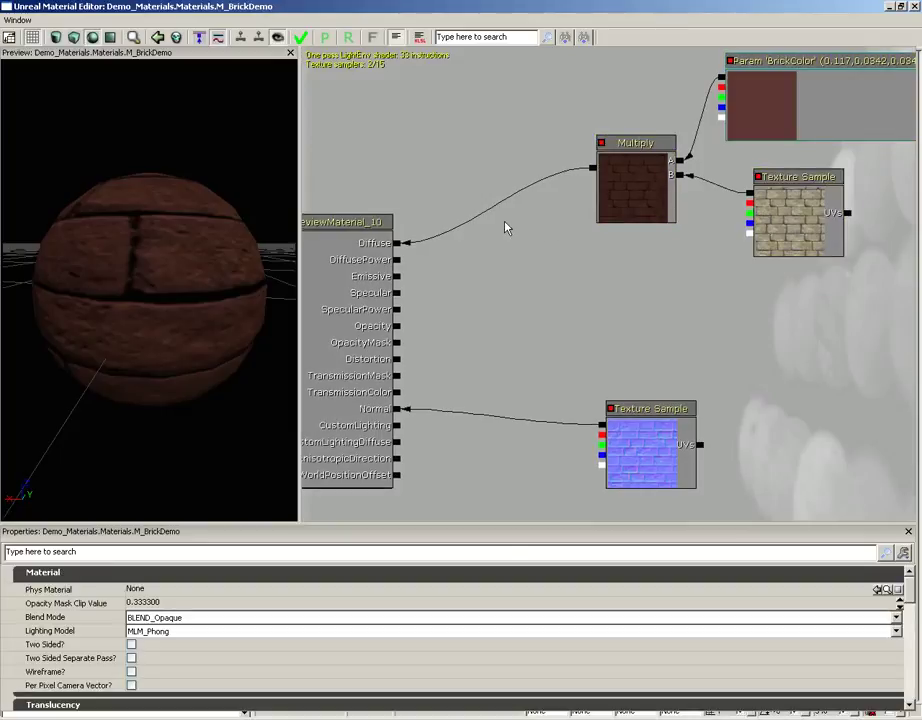
Step: Add a Lerp node with Multiply wired to A and the brick texture RGB to B
click(503, 248)
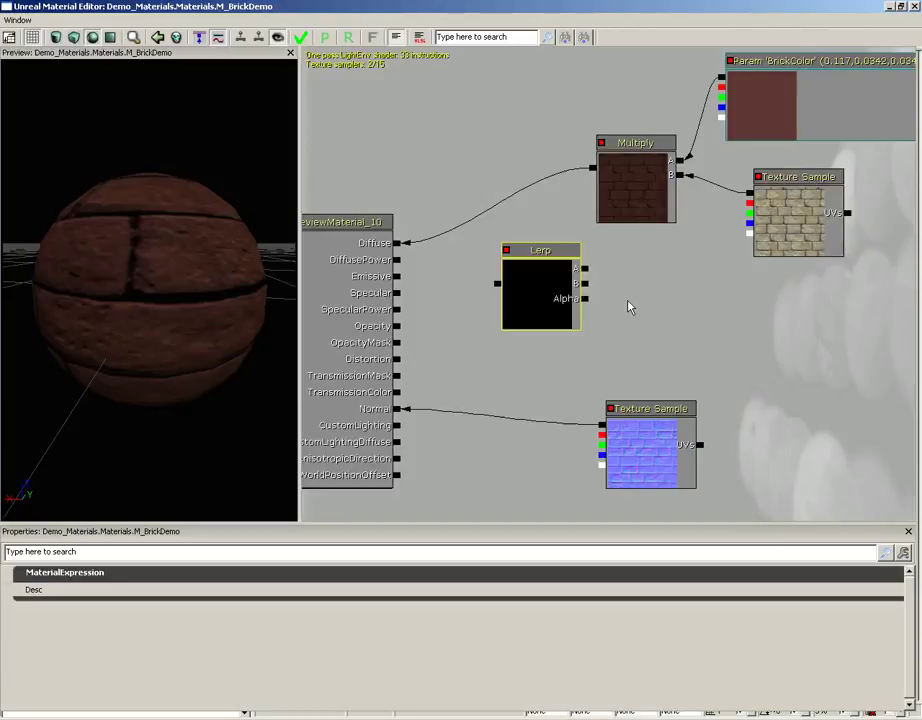
drag(552, 284, 521, 262)
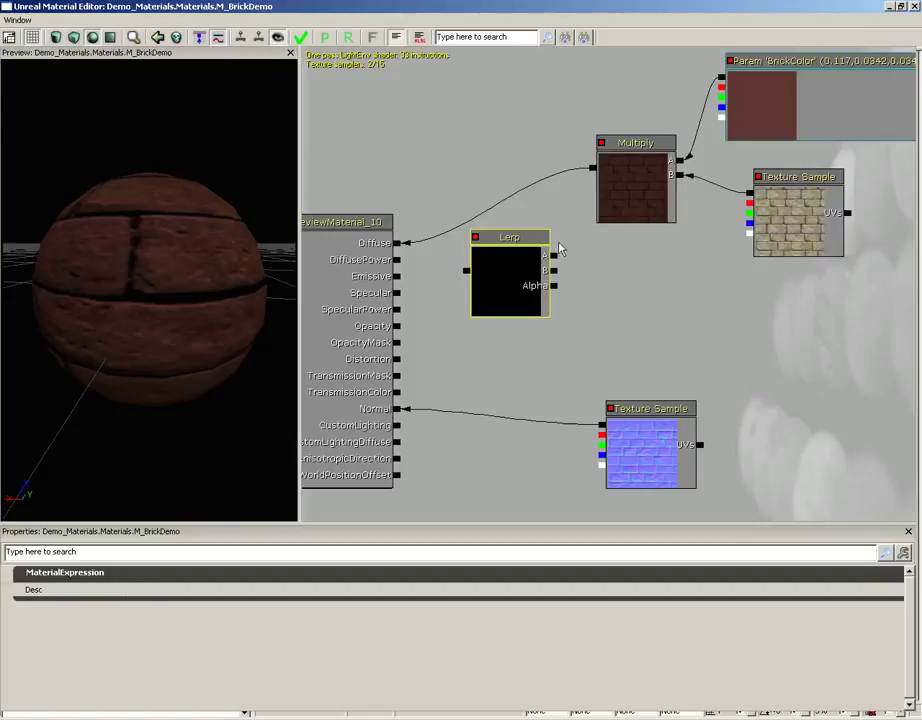
drag(595, 169, 553, 252)
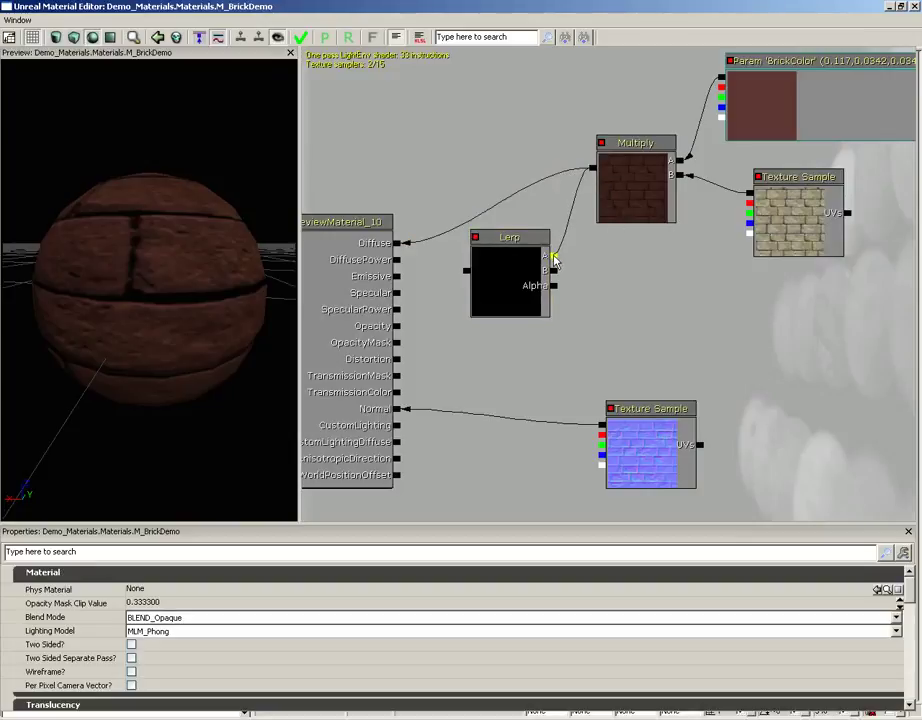
drag(749, 198, 553, 271)
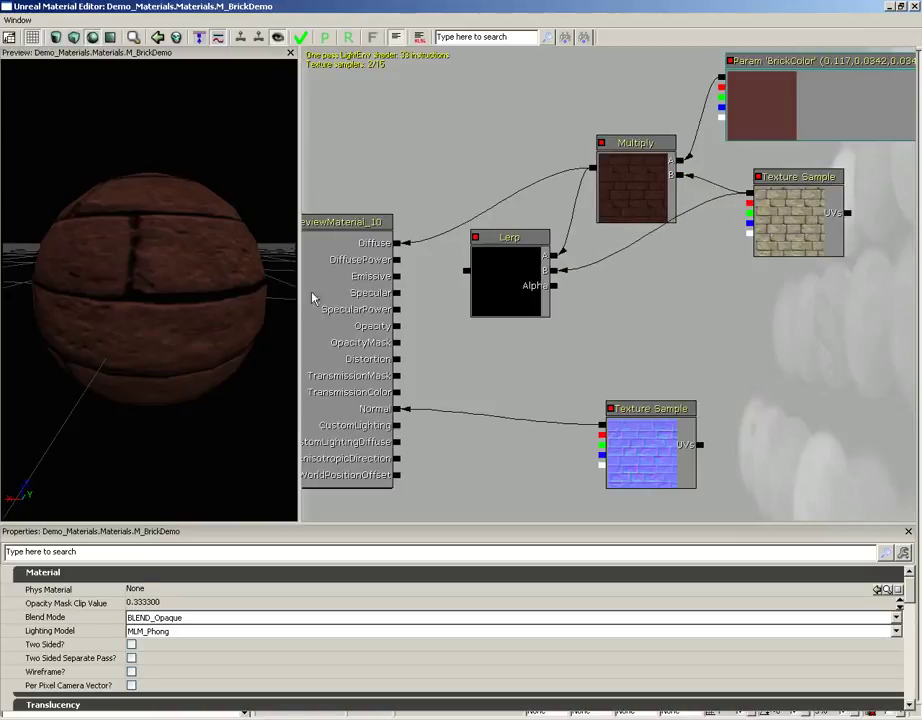
drag(228, 216, 218, 188)
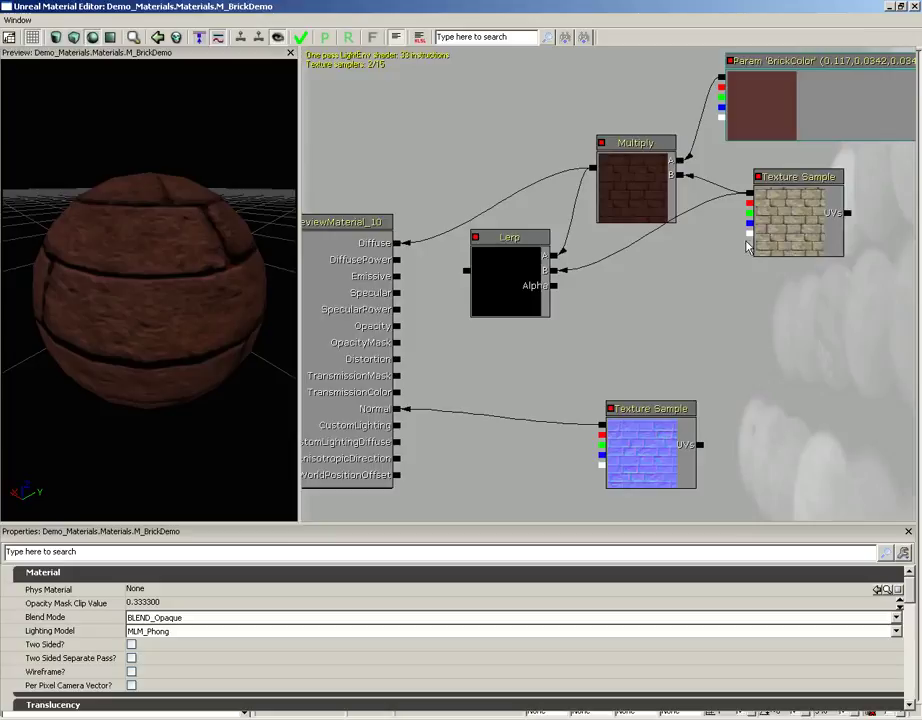
Step: Drive the Lerp's Alpha with the texture's alpha and route the Lerp output into Diffuse
drag(749, 236, 400, 244)
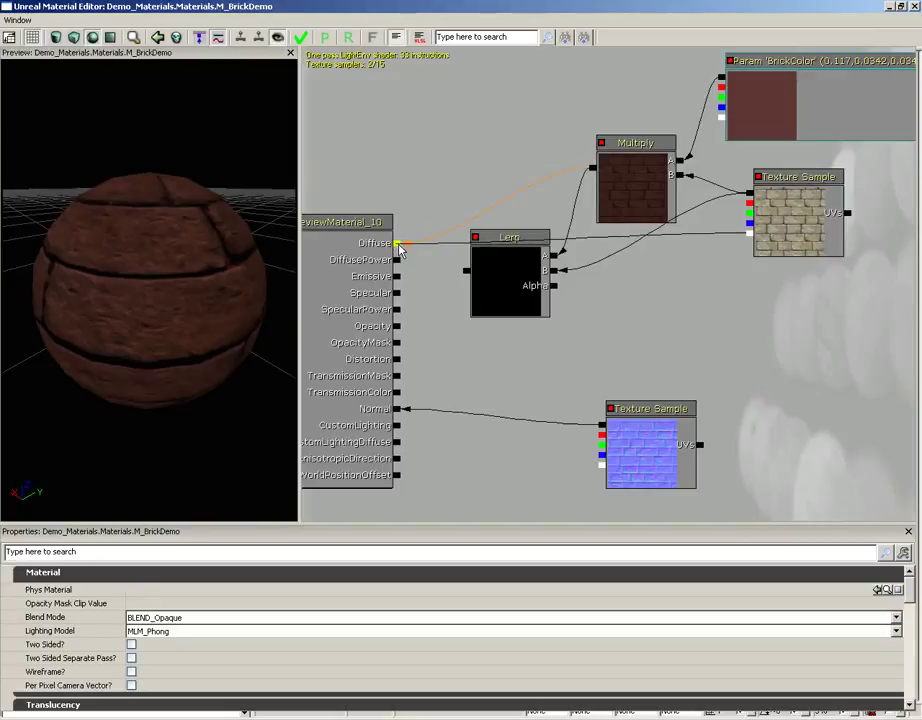
drag(180, 192, 195, 220)
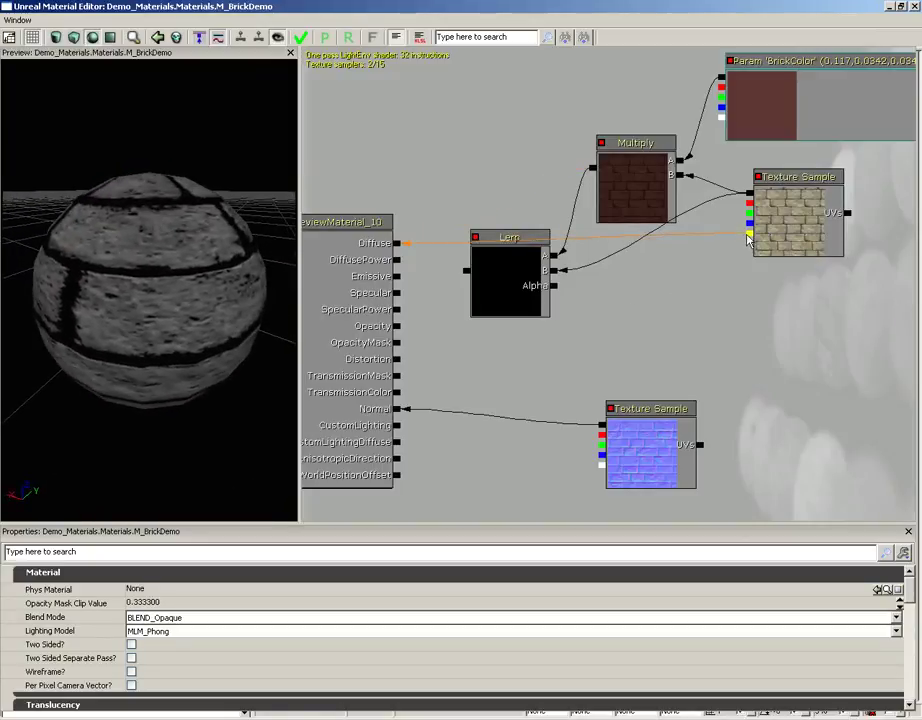
drag(749, 233, 553, 286)
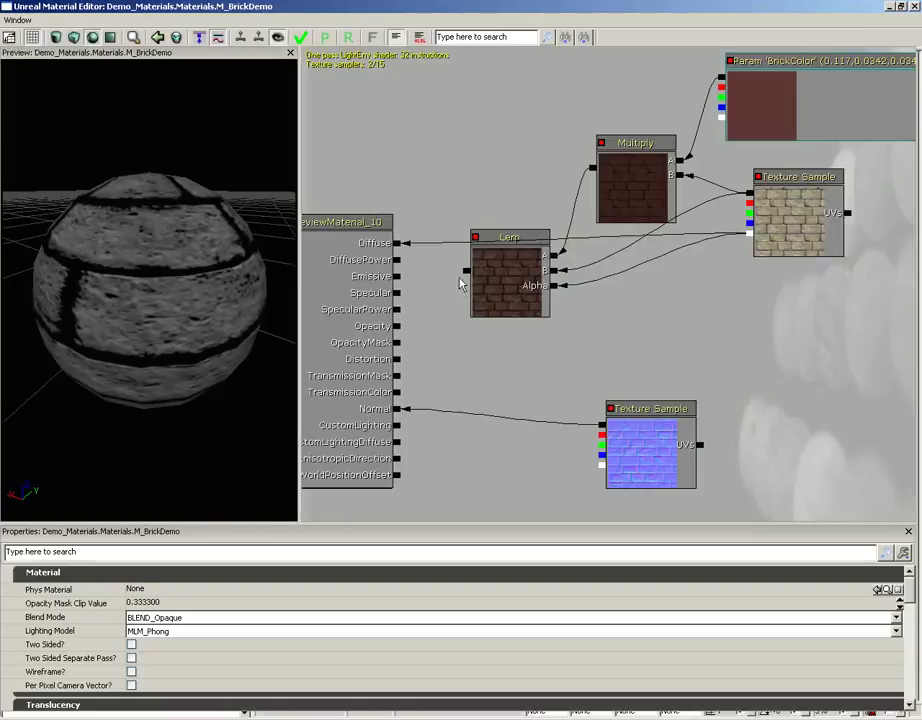
drag(463, 270, 401, 244)
drag(220, 259, 185, 257)
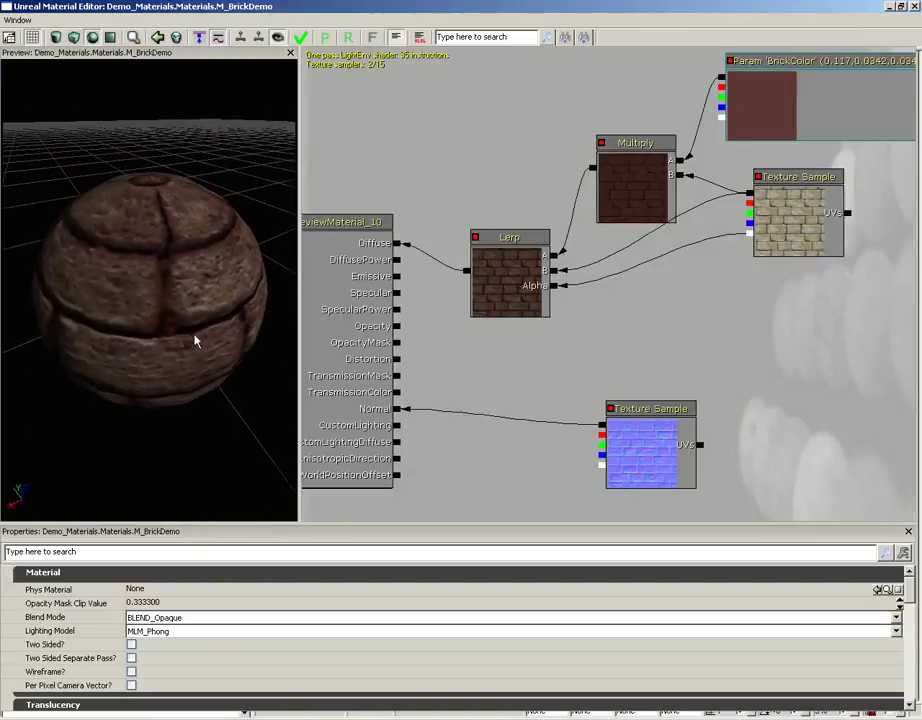
drag(196, 341, 3, 203)
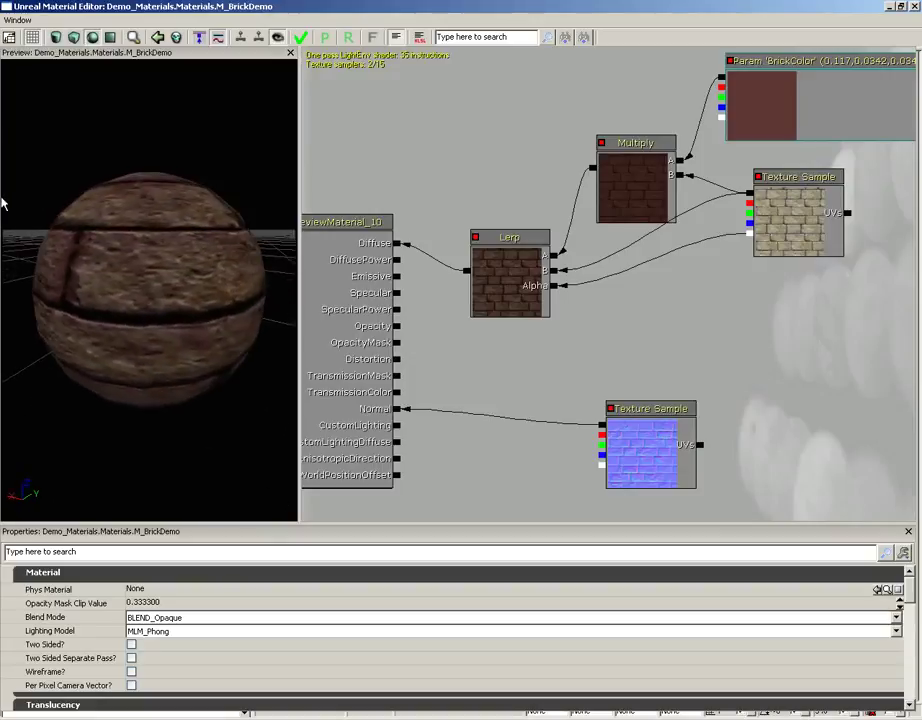
right_drag(235, 297, 230, 320)
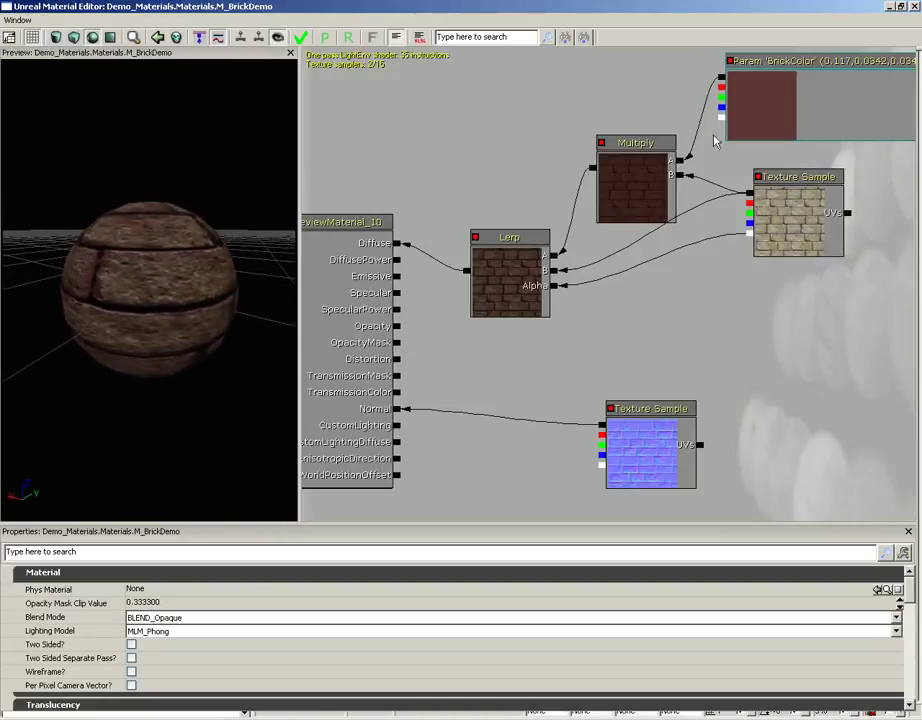
Step: Try a blue default colour on BrickColor and check the preview sphere
click(738, 132)
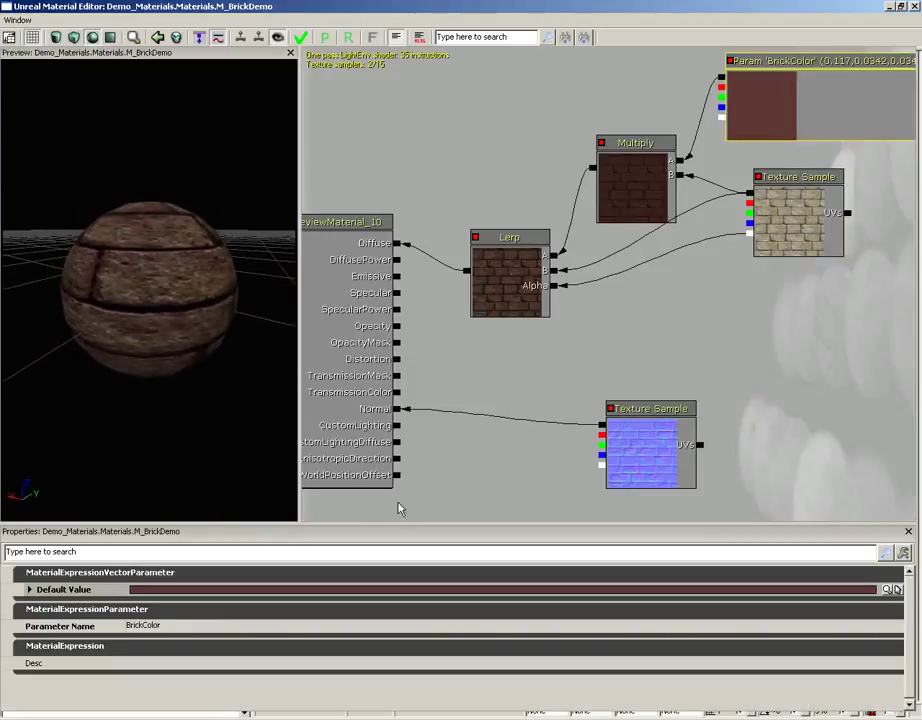
click(887, 589)
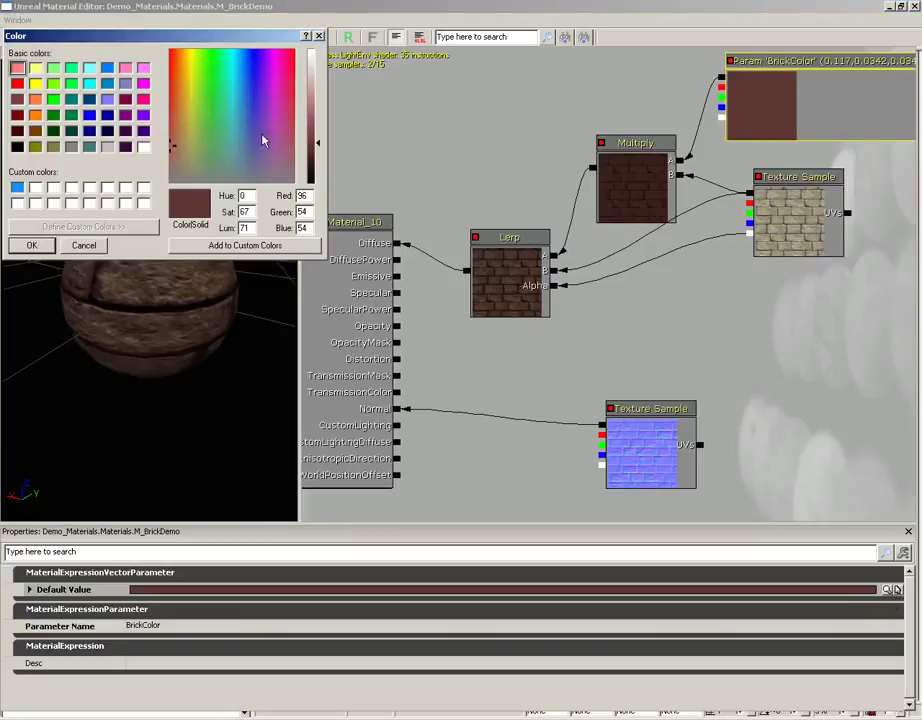
drag(246, 66, 247, 64)
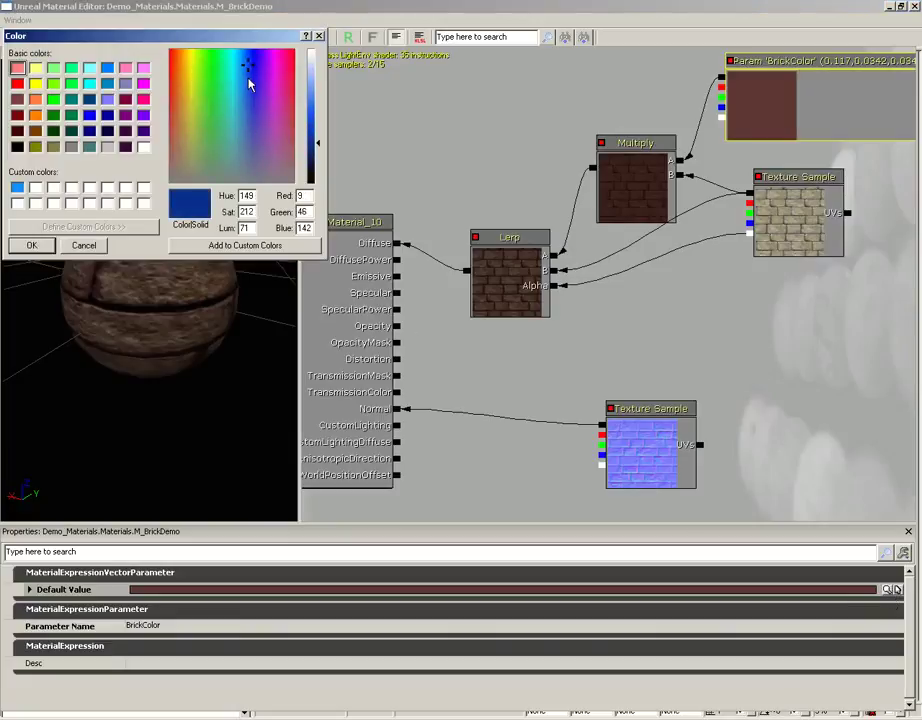
click(31, 245)
drag(184, 274, 4, 181)
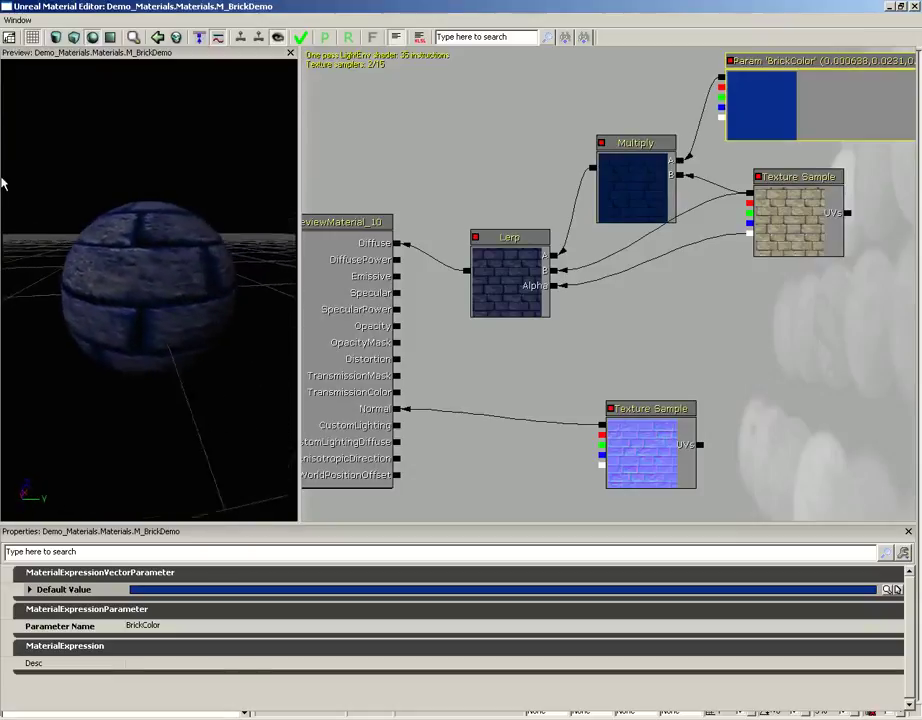
Step: Change BrickColor to a muted dark red (R83 G45 B45)
click(889, 590)
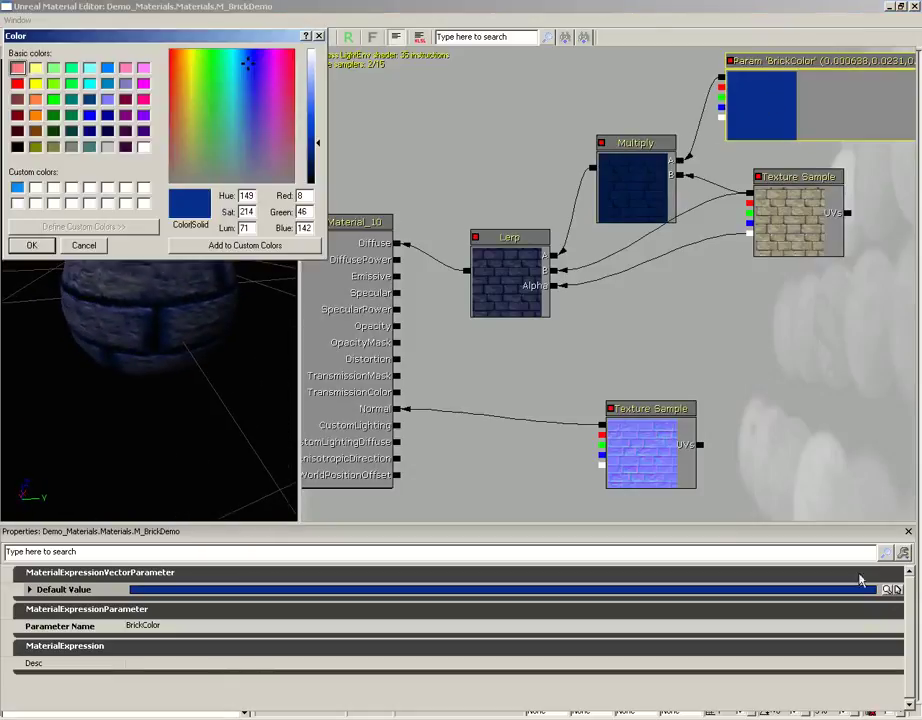
click(17, 115)
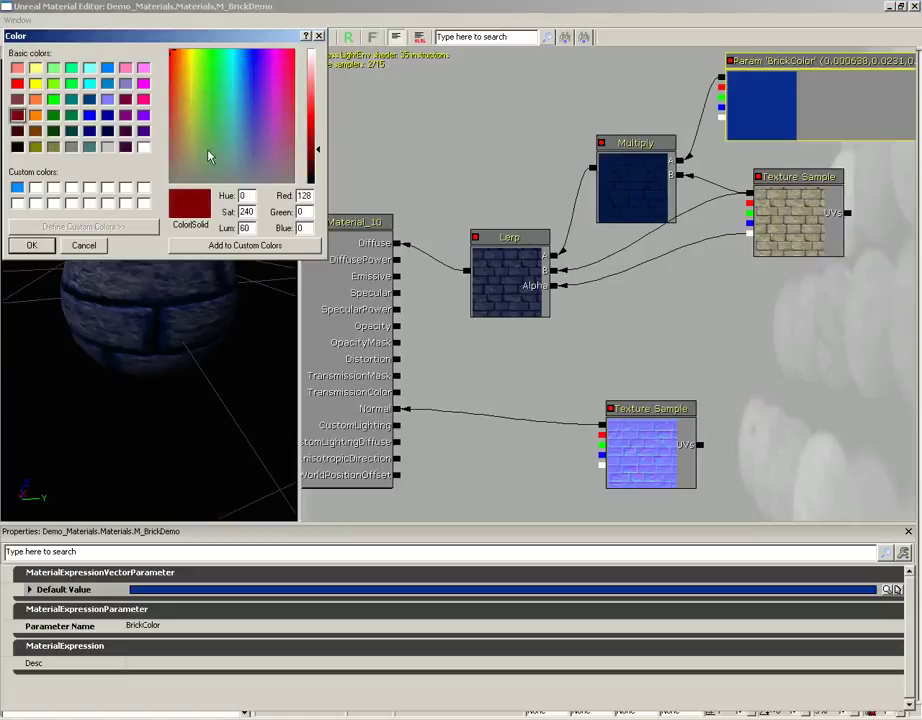
drag(208, 155, 170, 150)
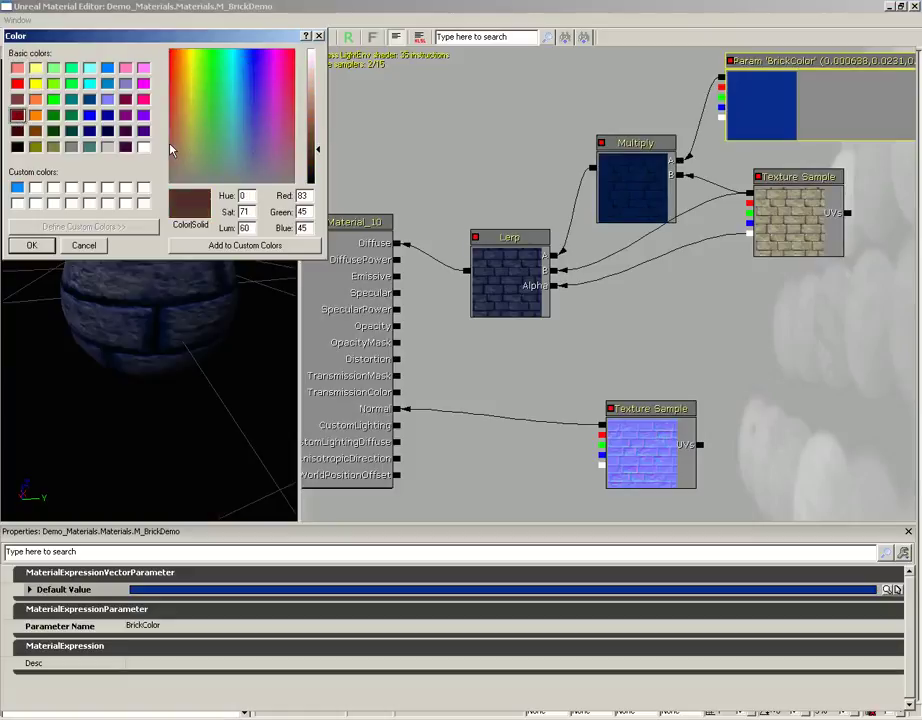
click(32, 245)
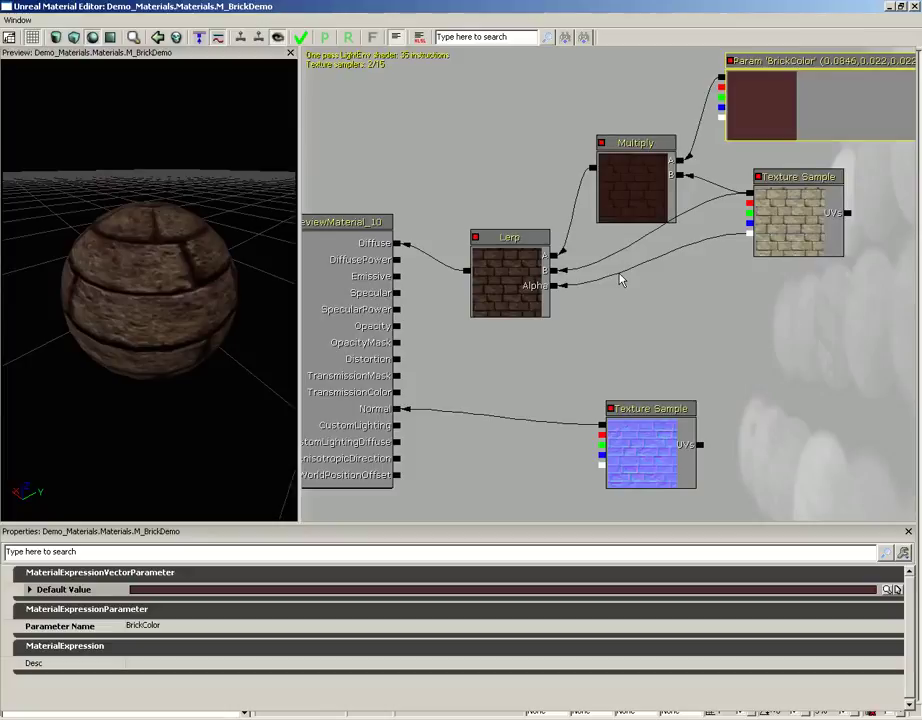
Step: Marquee-select the Lerp, Multiply, BrickColor and brick texture nodes after zooming the graph out
scroll(710, 323, down, 2)
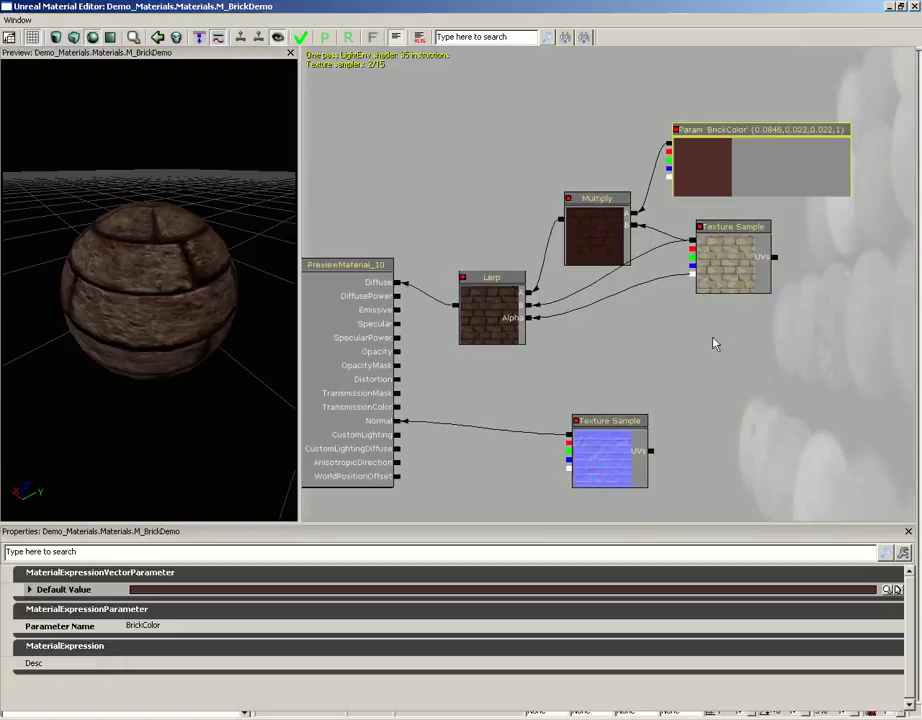
click(714, 344)
scroll(610, 318, down, 2)
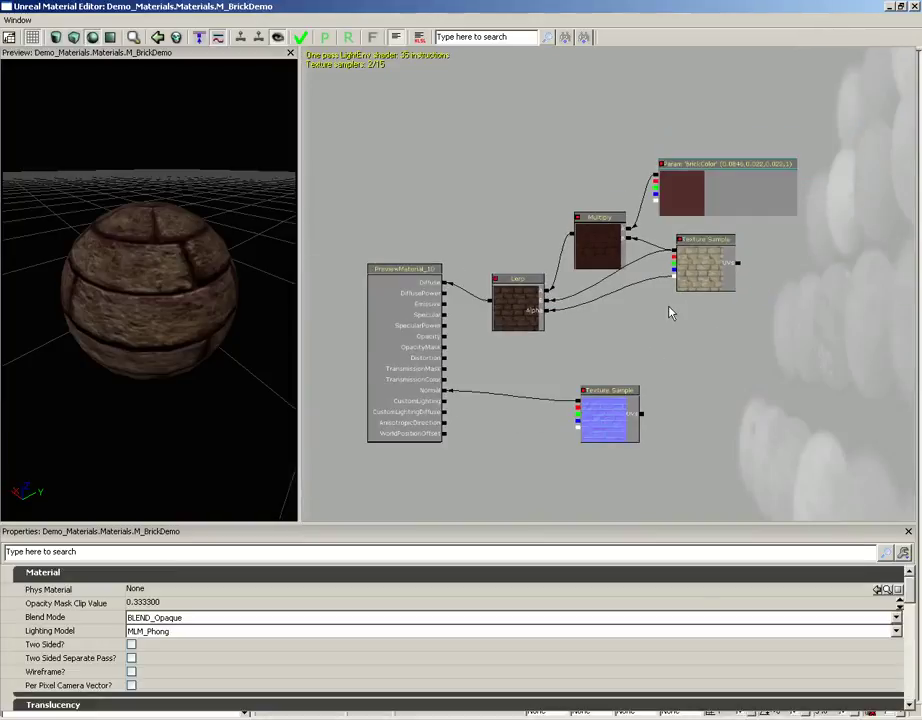
scroll(669, 313, down, 1)
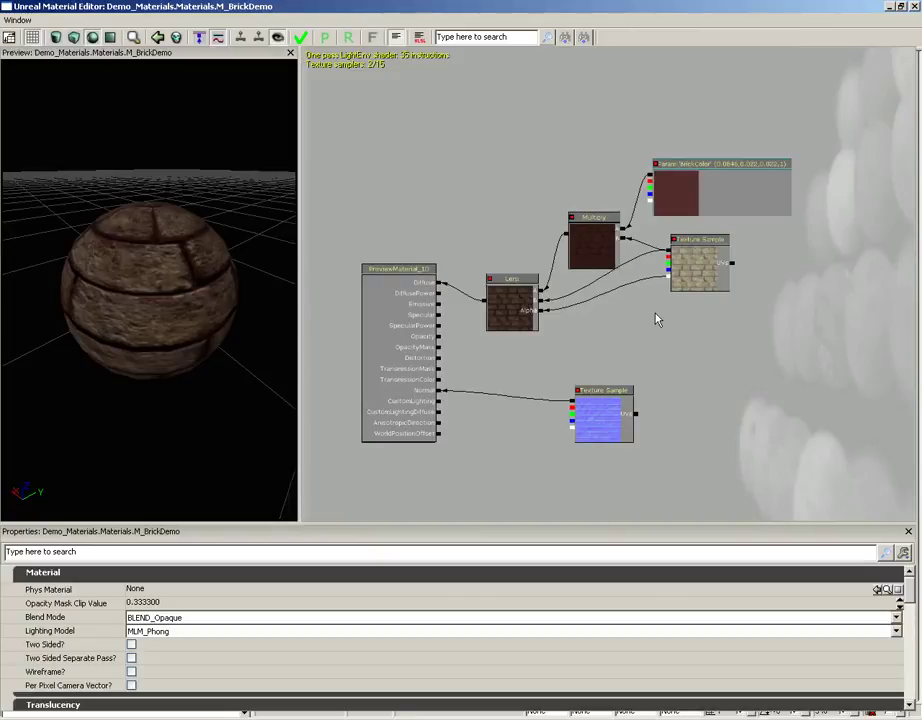
scroll(680, 270, down, 3)
scroll(620, 210, up, 5)
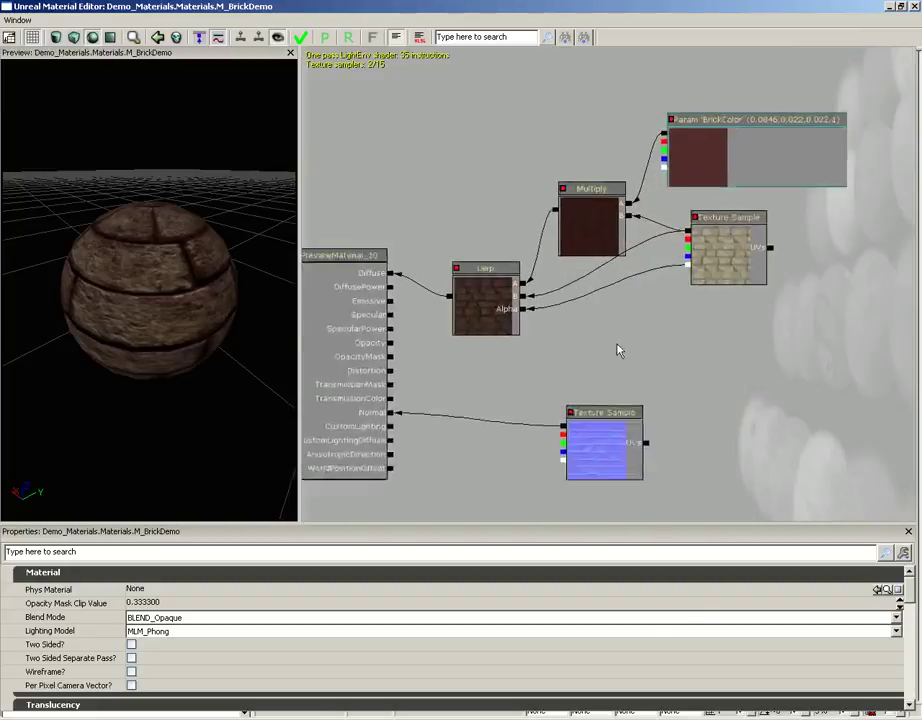
scroll(618, 350, up, 2)
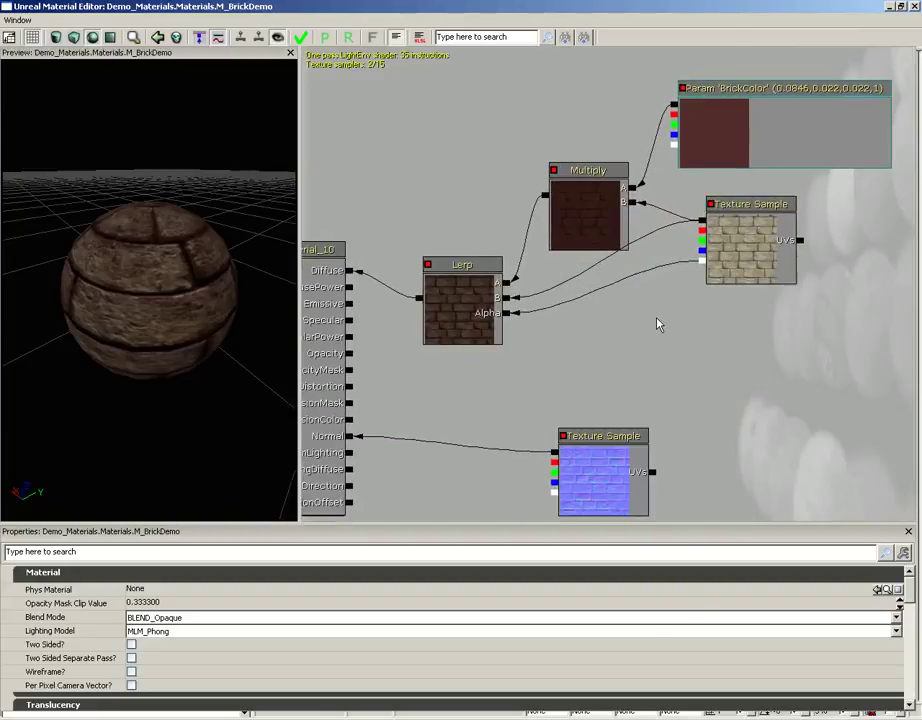
scroll(655, 321, down, 2)
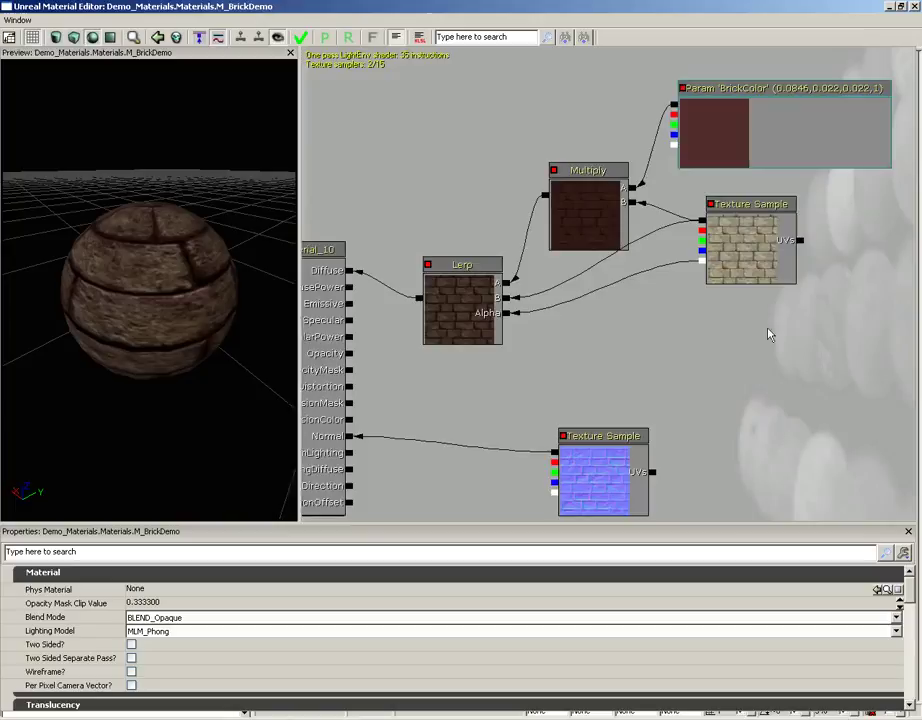
scroll(738, 345, up, 2)
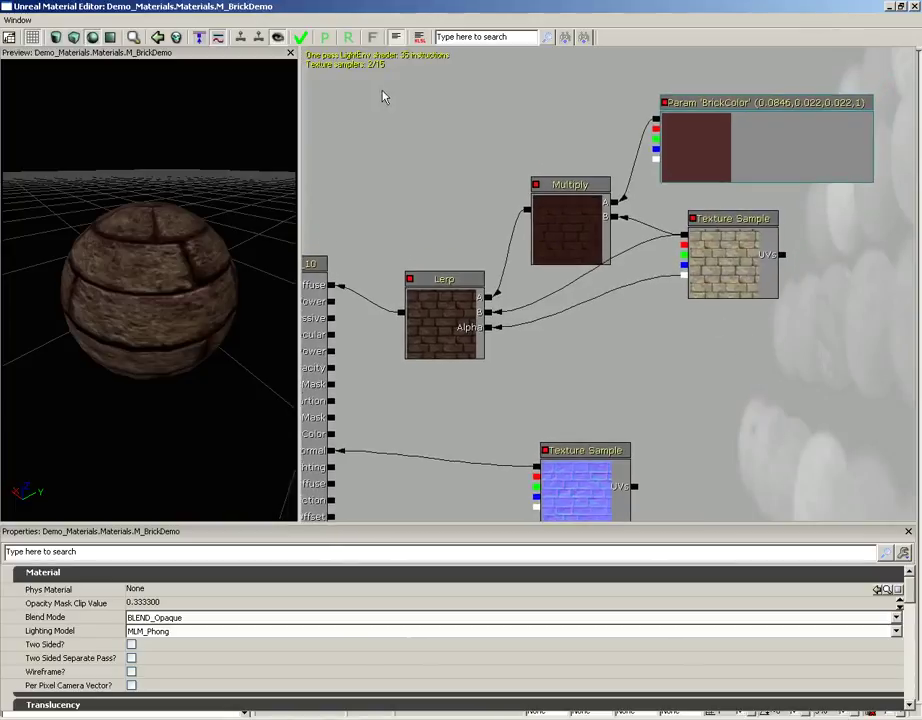
ctrl+alt+drag(382, 90, 874, 361)
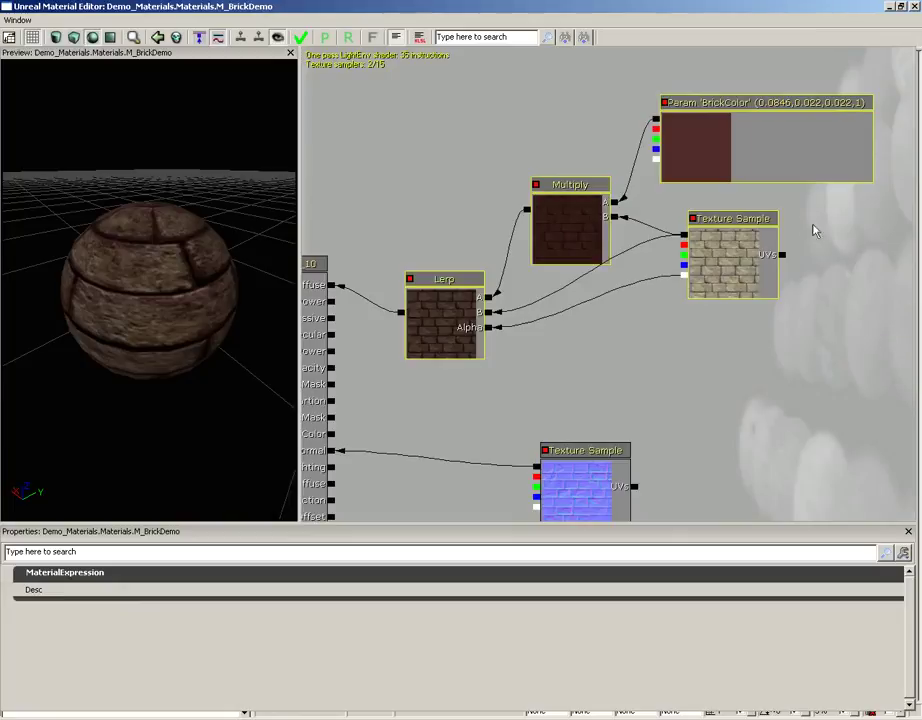
Step: Add a comment titled 'Diffuse' around the selected nodes
right_click(476, 149)
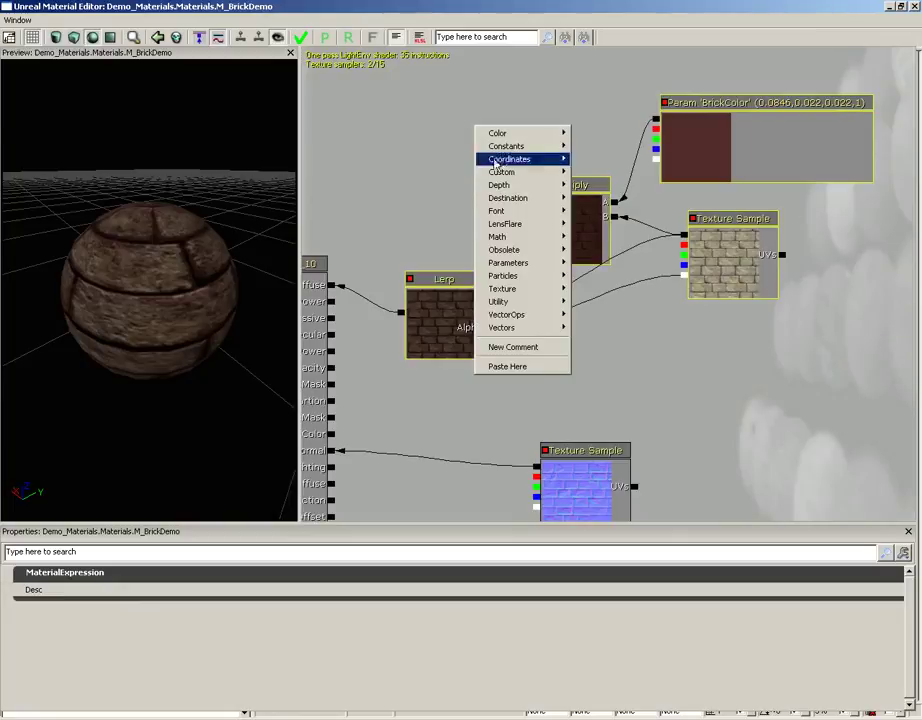
click(550, 347)
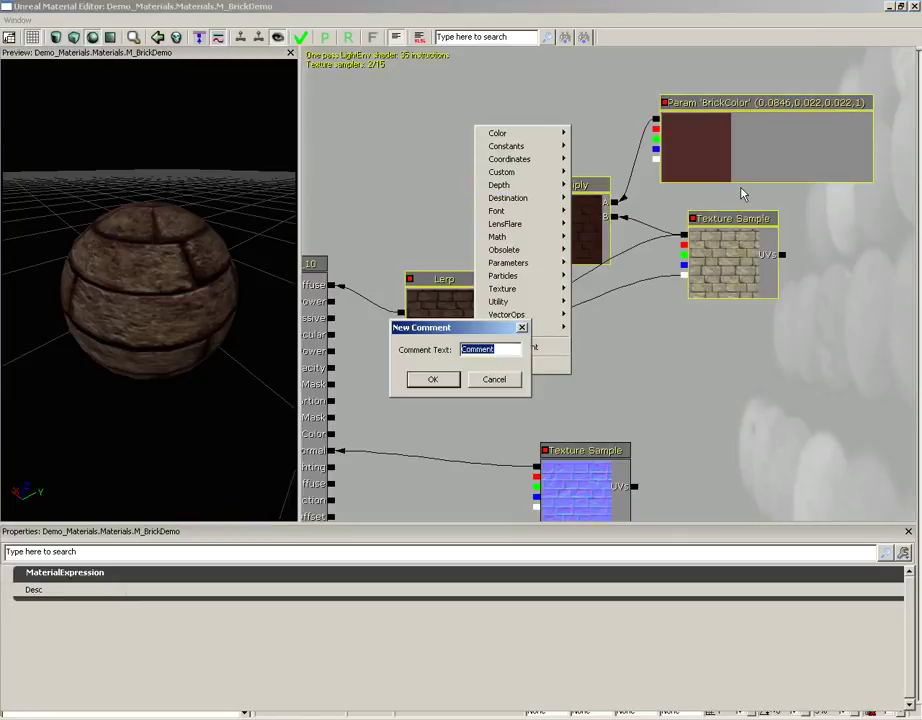
text(Diffuse)
key(Return)
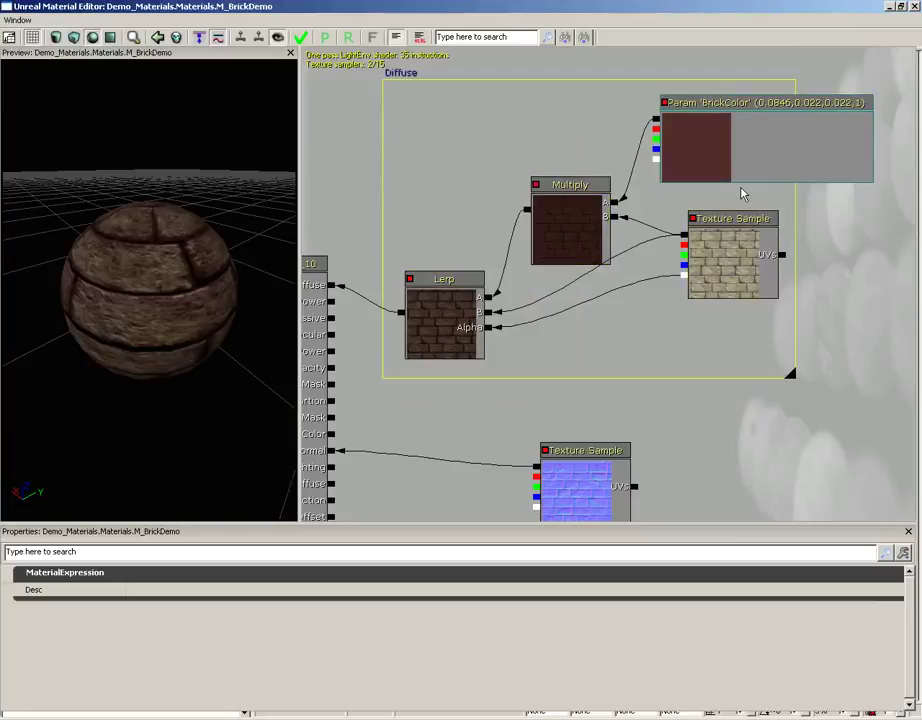
Step: Enlarge the Diffuse comment box so it fully encloses the four nodes
drag(463, 68, 446, 112)
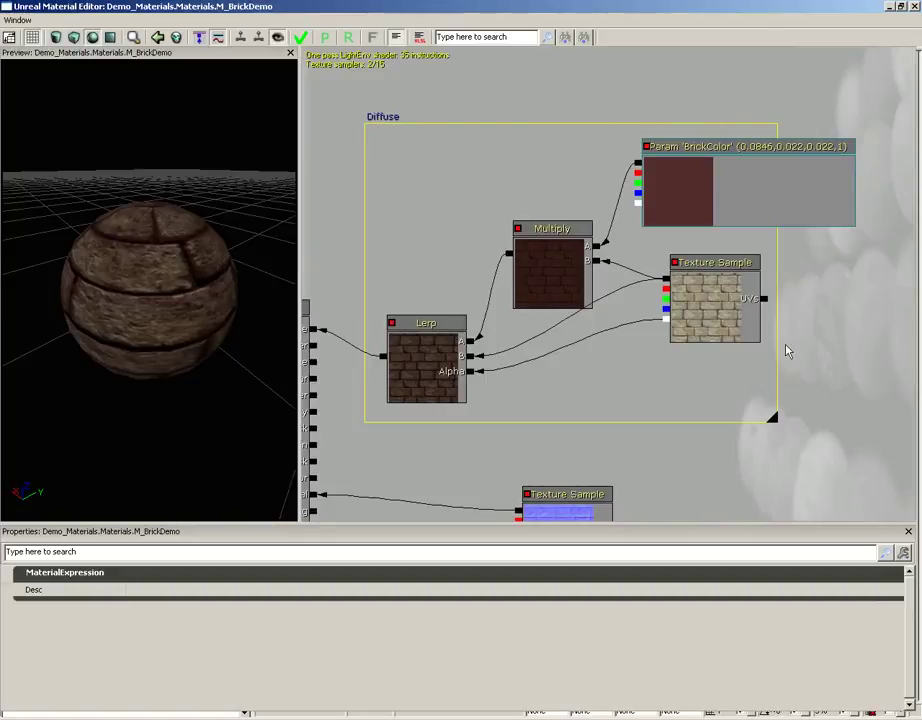
drag(804, 435, 757, 416)
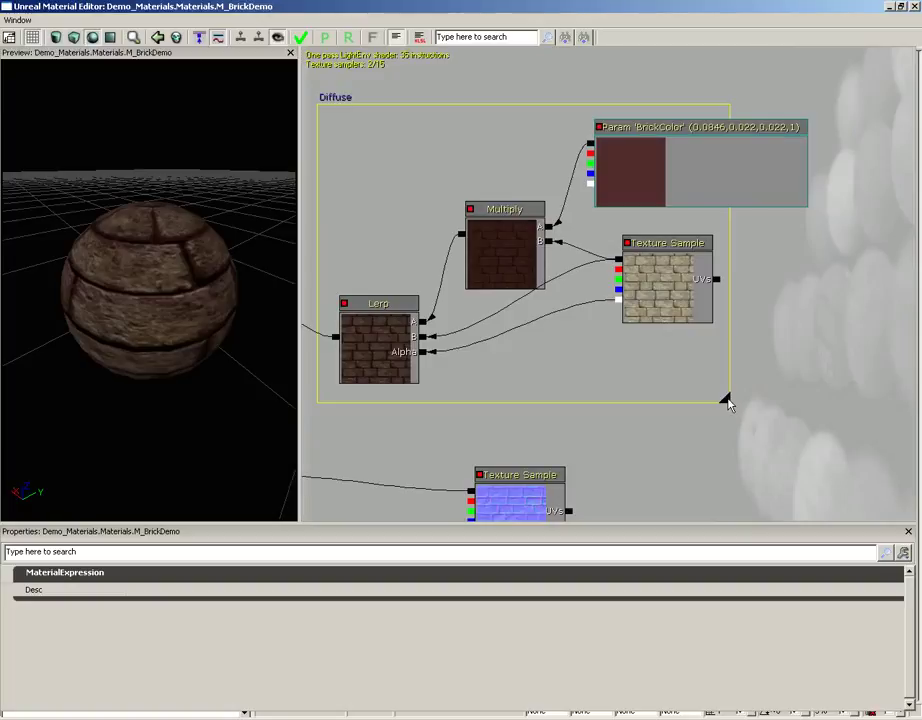
drag(727, 402, 835, 410)
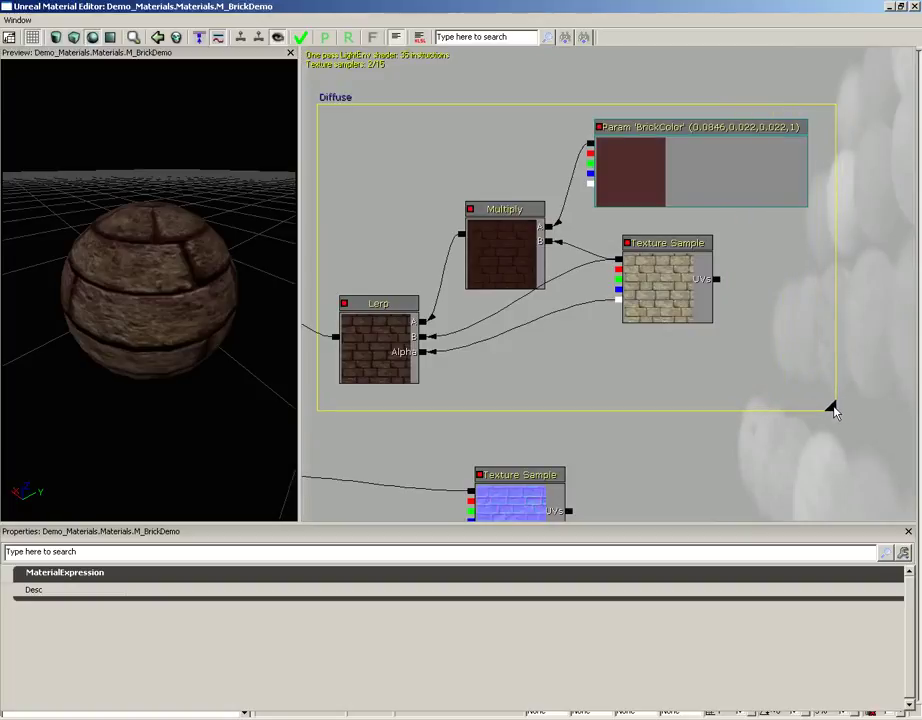
drag(696, 282, 619, 356)
Step: Reposition the Diffuse comment group and its four enclosed nodes above and right of the result node
click(549, 278)
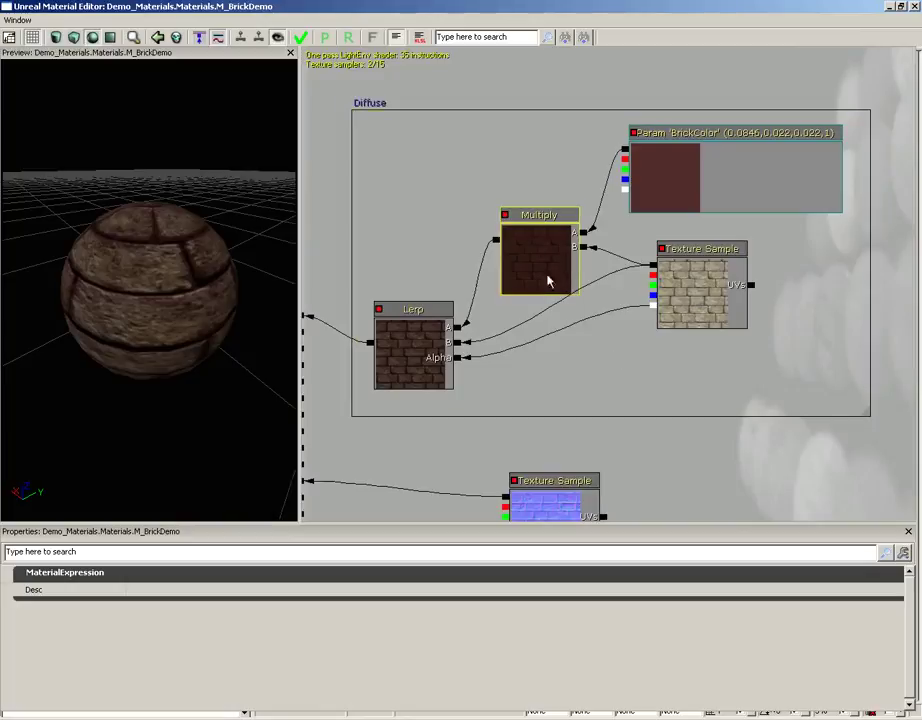
click(370, 104)
scroll(410, 146, down, 2)
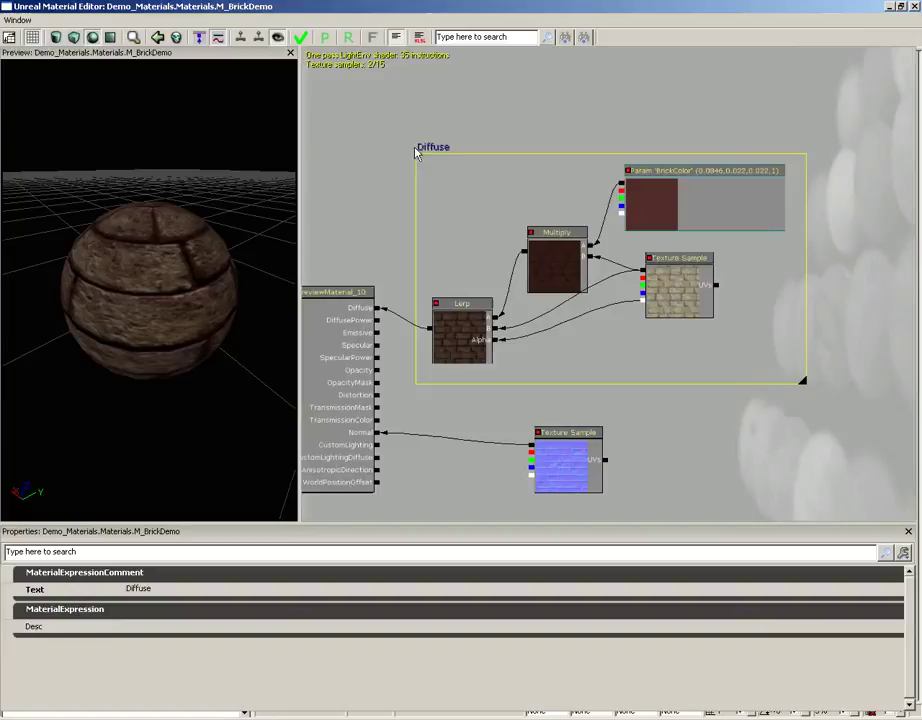
drag(439, 152, 500, 91)
scroll(591, 360, down, 2)
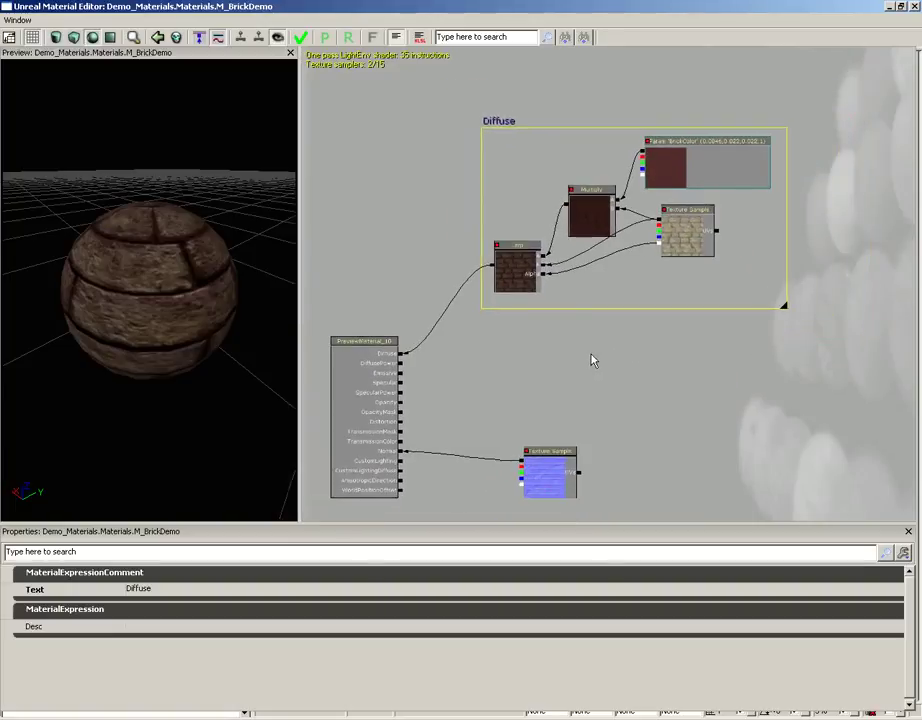
mouse_move(493, 121)
mouse_down()
mouse_move(500, 143)
mouse_move(503, 133)
mouse_up()
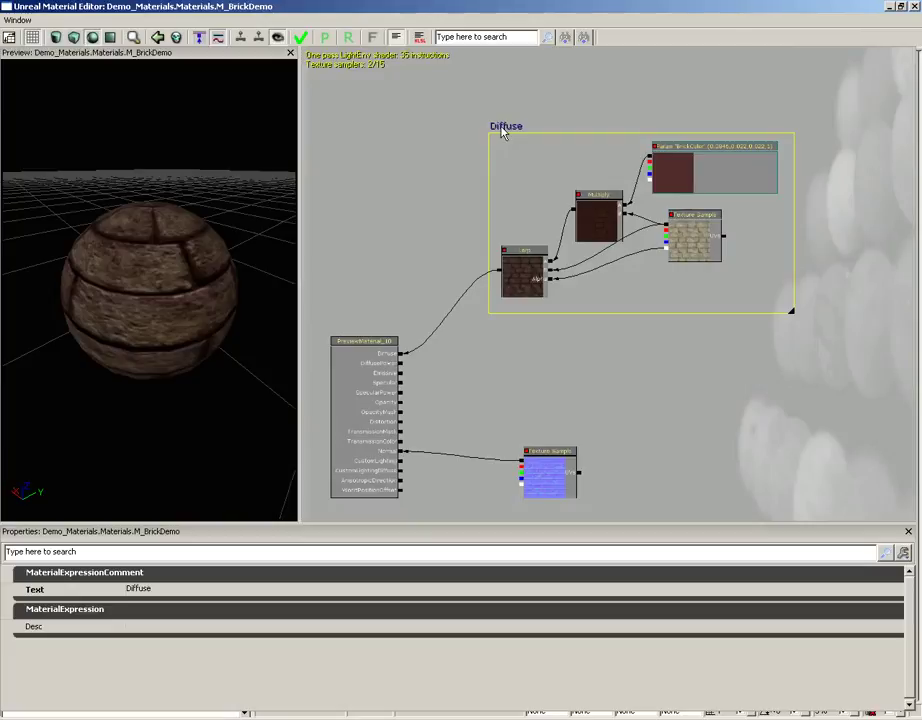
Step: Deselect the comment, apply the node changes to M_BrickDemo, and close the material editor
click(493, 216)
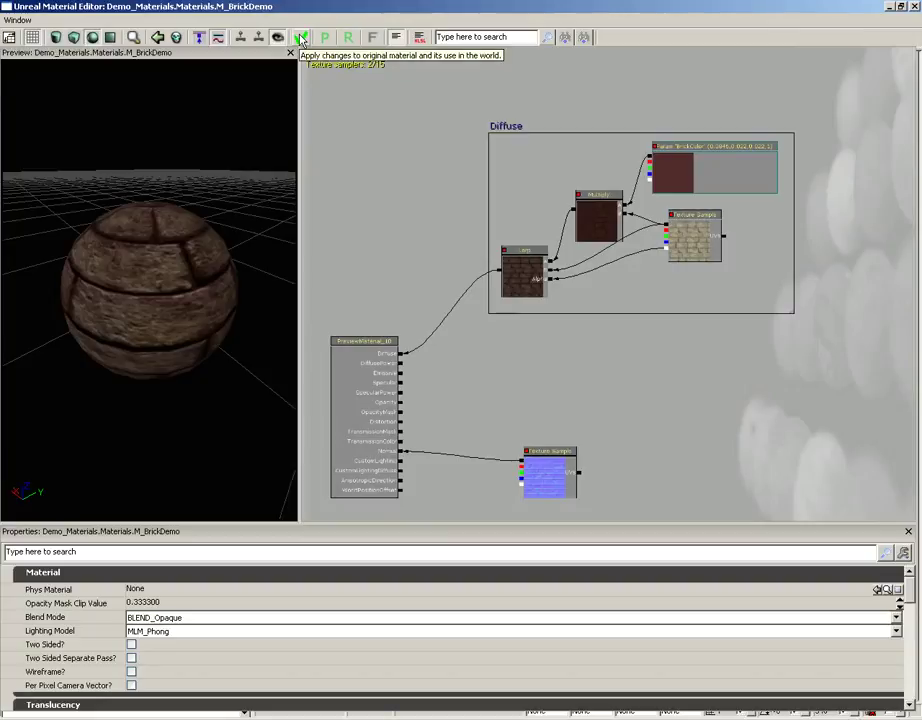
click(301, 39)
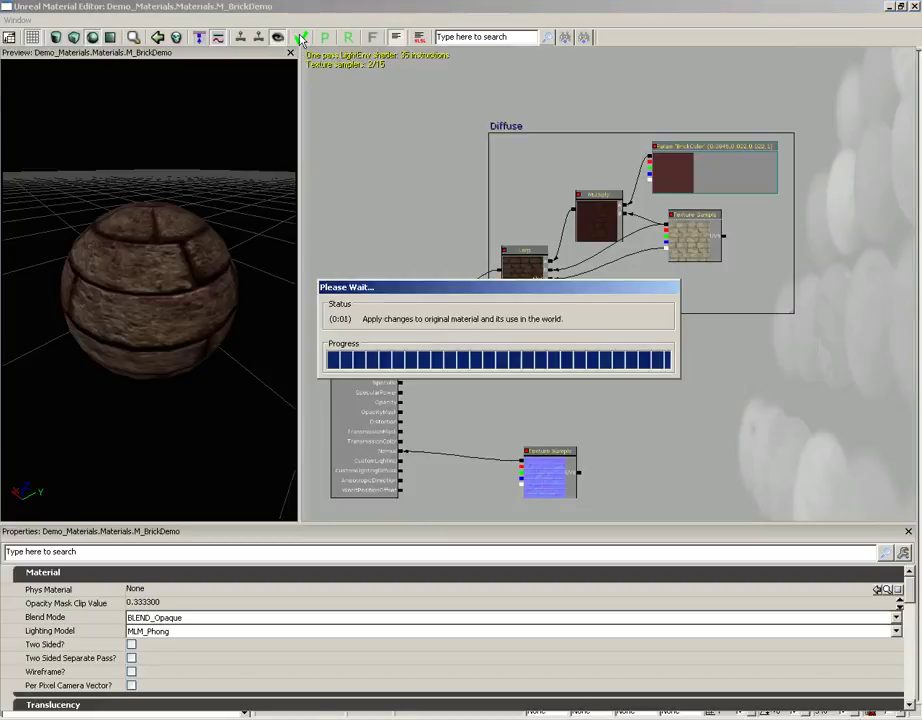
click(912, 7)
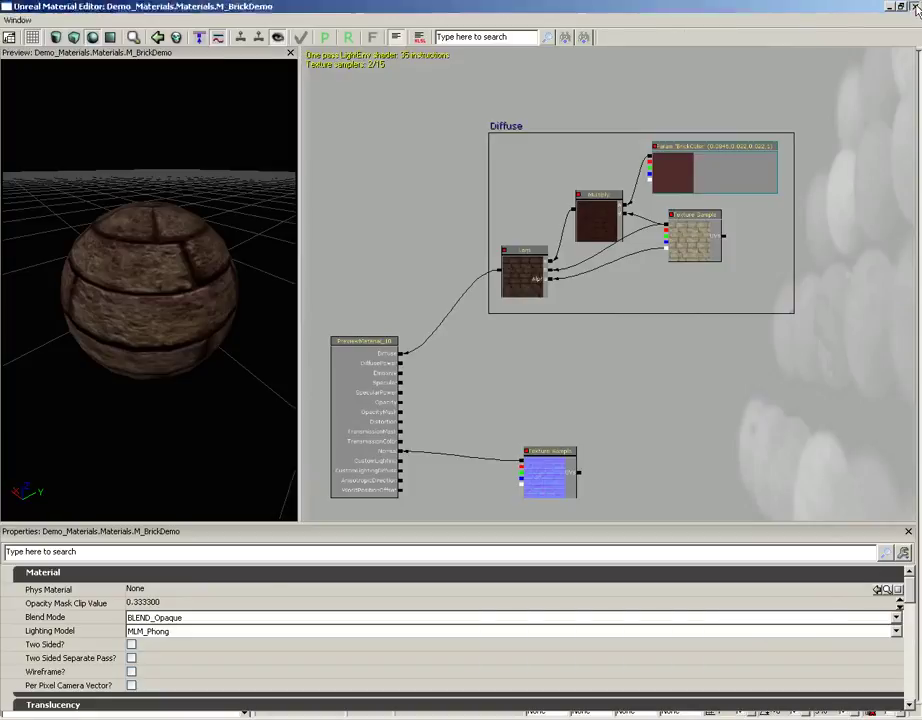
Step: Select the Demo_Materials package and save it with Ctrl+S
click(263, 579)
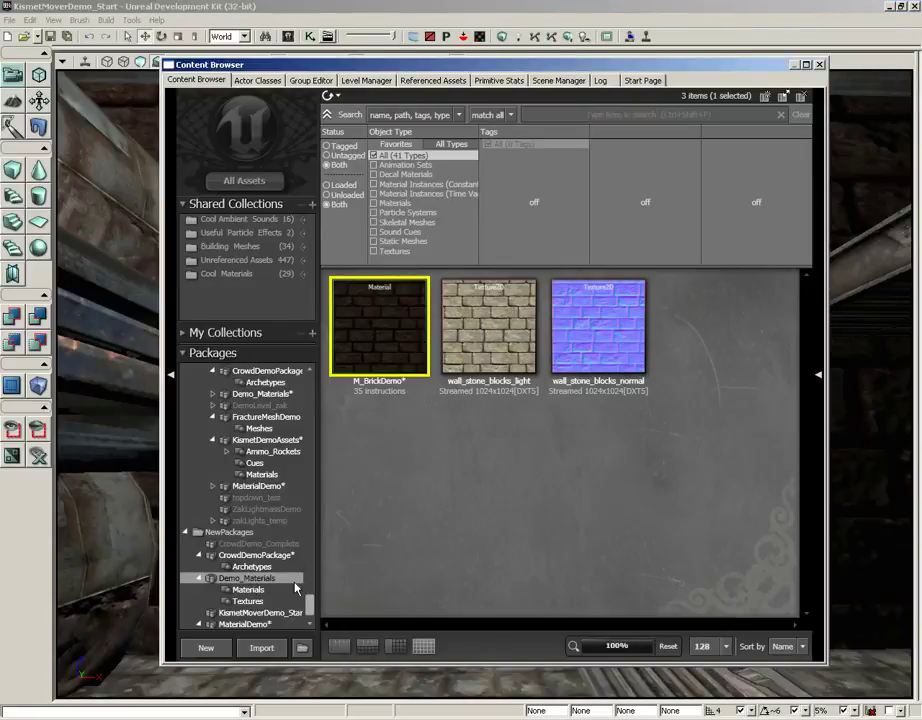
key(ctrl+s)
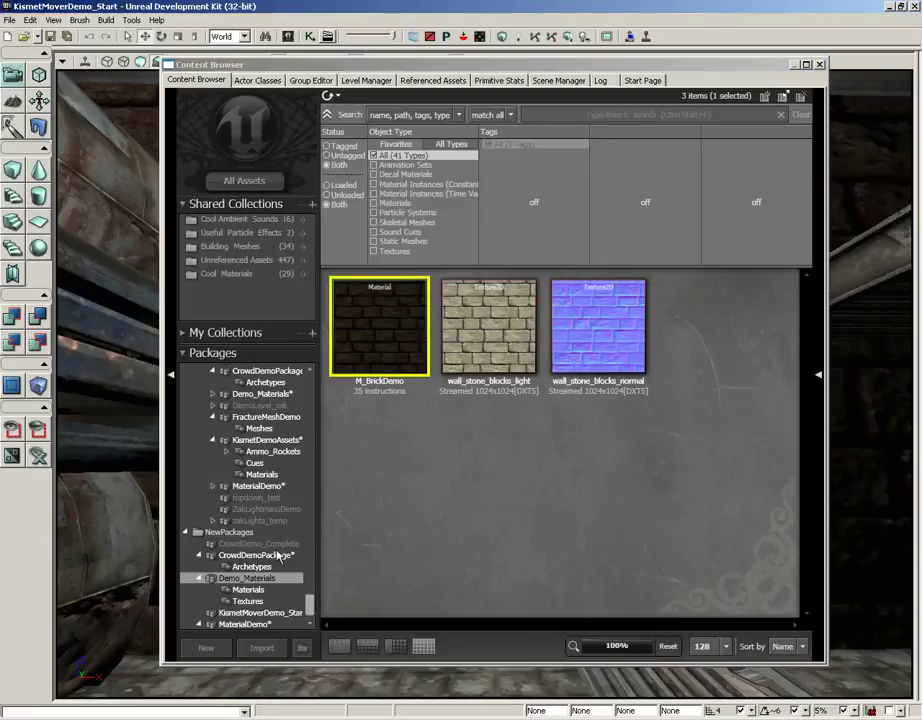